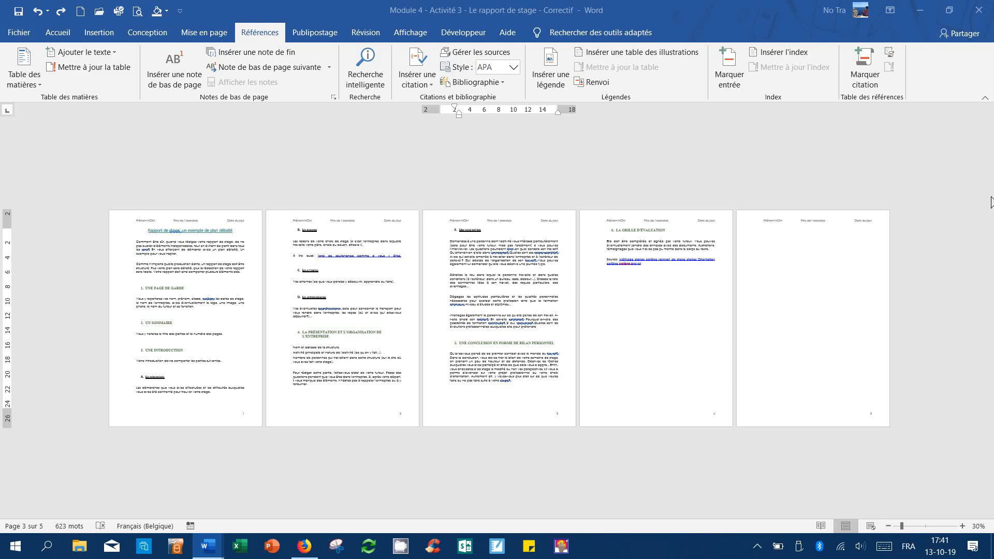
- Remove the blank fifth page at the end of the document, after the source link
{"action": "scroll", "coordinate": [771, 343], "scroll_direction": "up", "scroll_amount": 7}
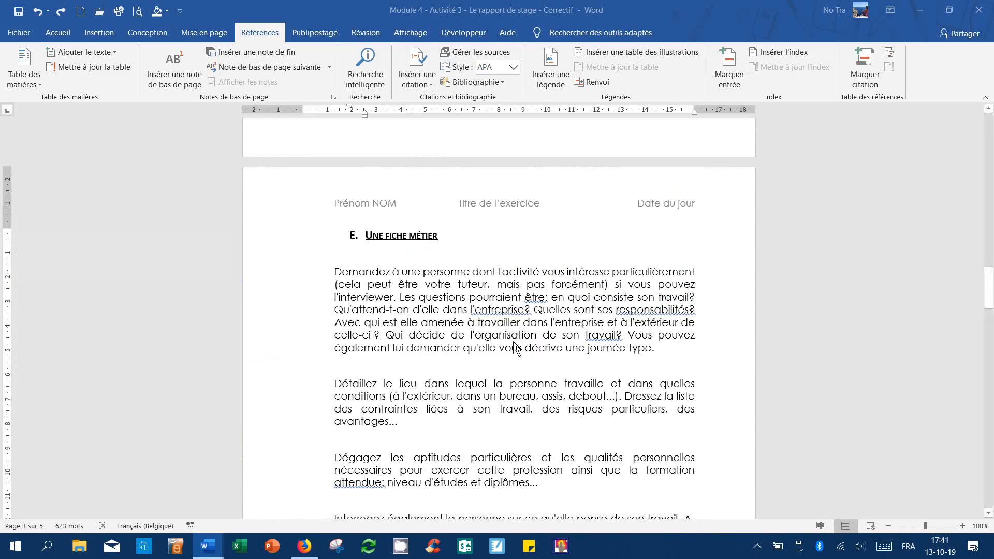
{"action": "scroll", "coordinate": [516, 361], "scroll_direction": "up", "scroll_amount": 5}
{"action": "left_click_drag", "start_coordinate": [987, 271], "coordinate": [987, 444]}
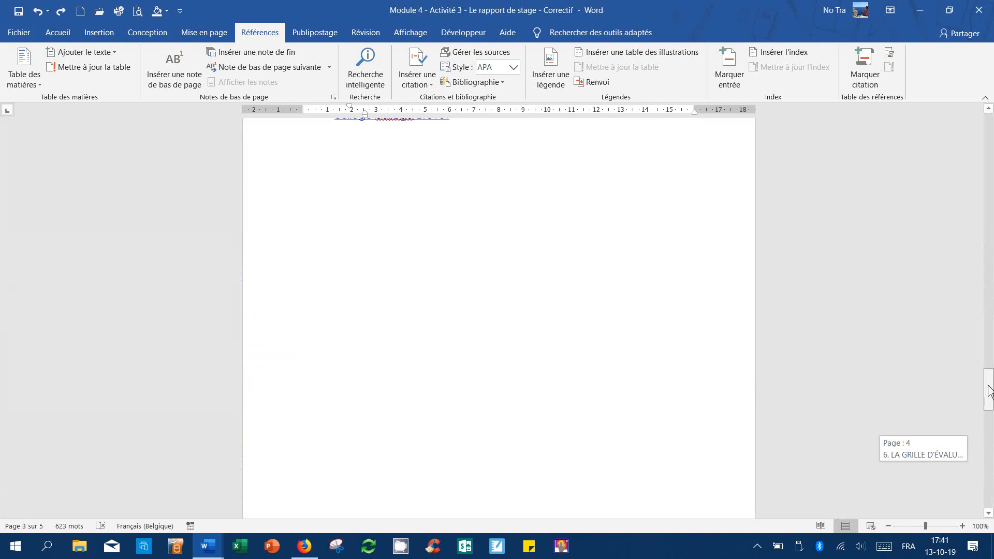
{"action": "left_click", "coordinate": [488, 244]}
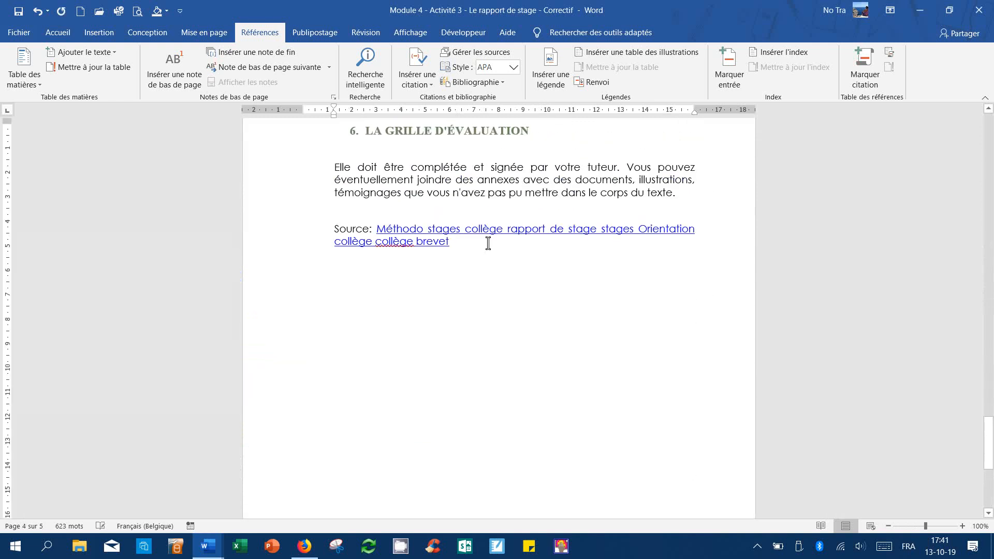
- Examine which heading styles are applied to the report's title, numbered headings and lettered subheadings, going through all the pages
{"action": "scroll", "coordinate": [487, 243], "scroll_direction": "up", "scroll_amount": 3}
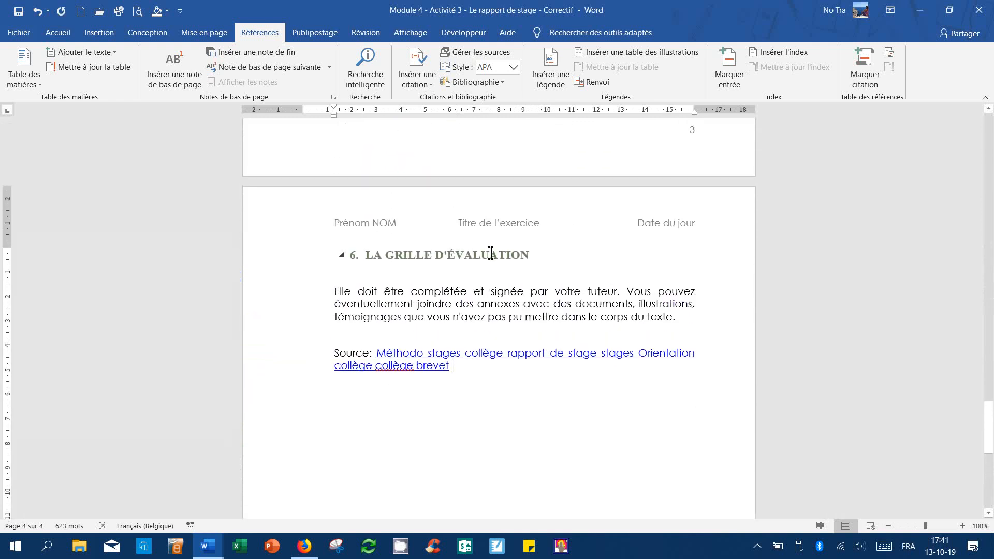
{"action": "left_click_drag", "start_coordinate": [987, 427], "coordinate": [988, 108]}
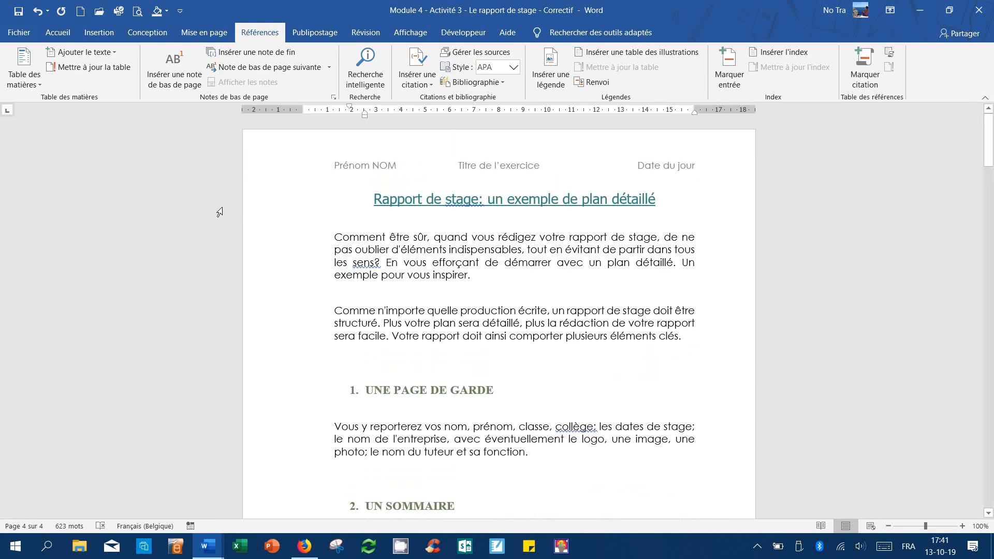
{"action": "left_click", "coordinate": [57, 32]}
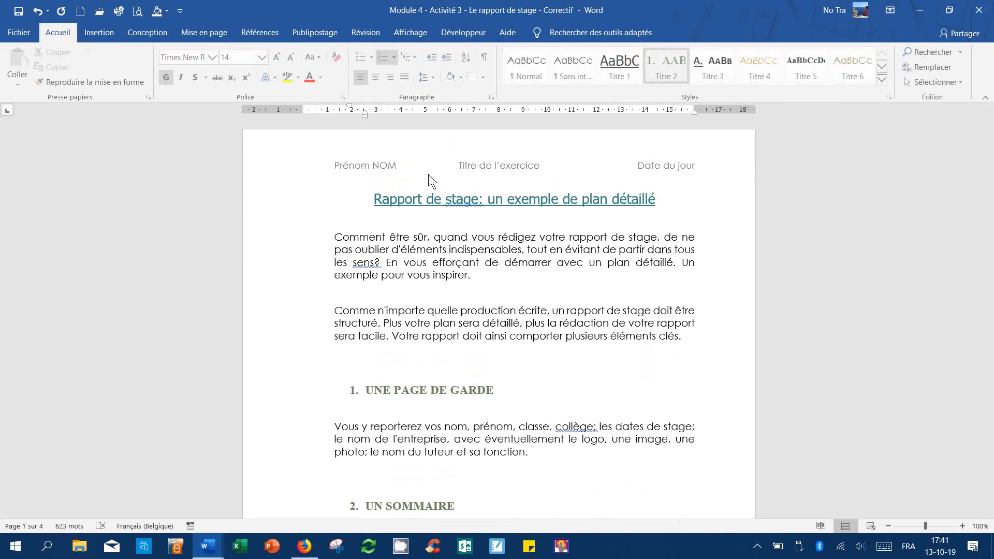
{"action": "left_click", "coordinate": [473, 201]}
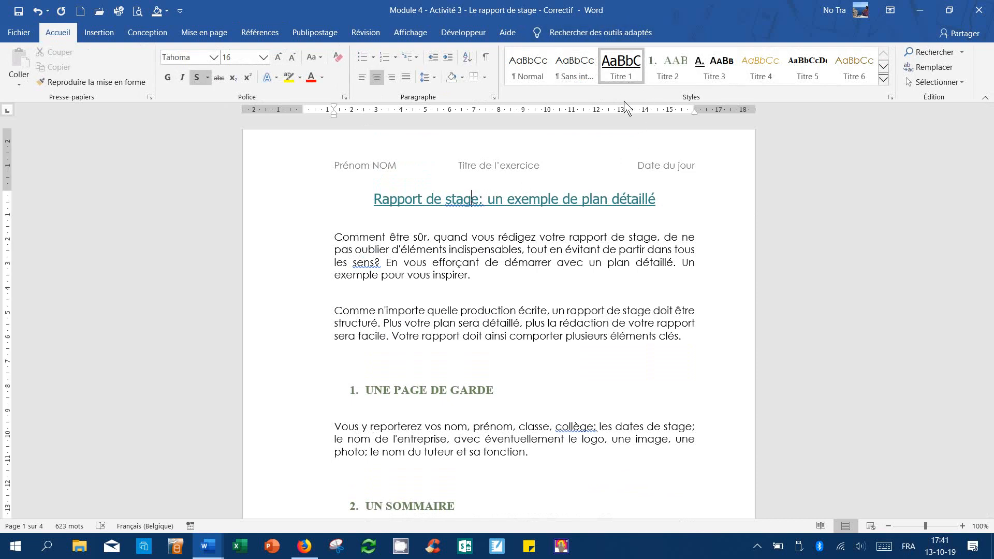
{"action": "left_click", "coordinate": [383, 392]}
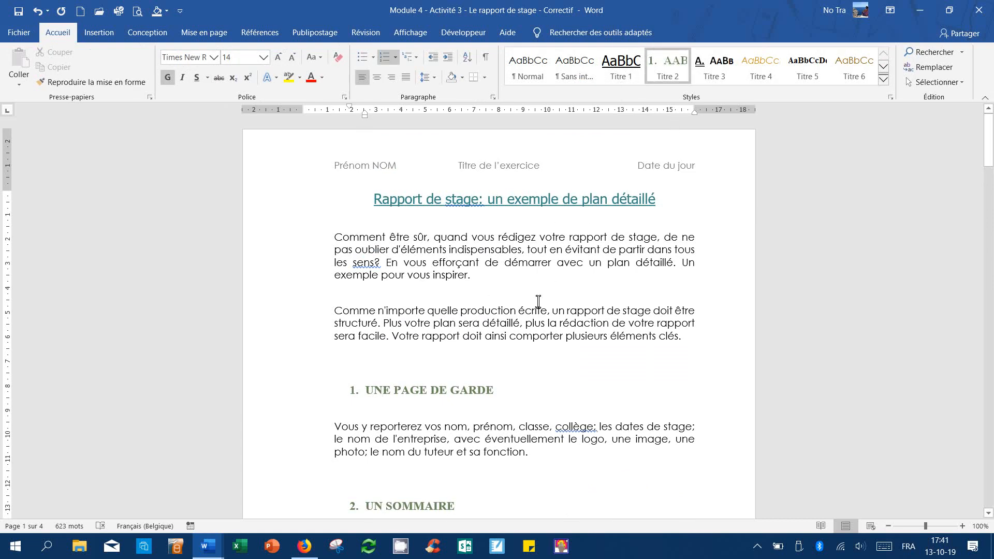
{"action": "scroll", "coordinate": [518, 427], "scroll_direction": "down", "scroll_amount": 3}
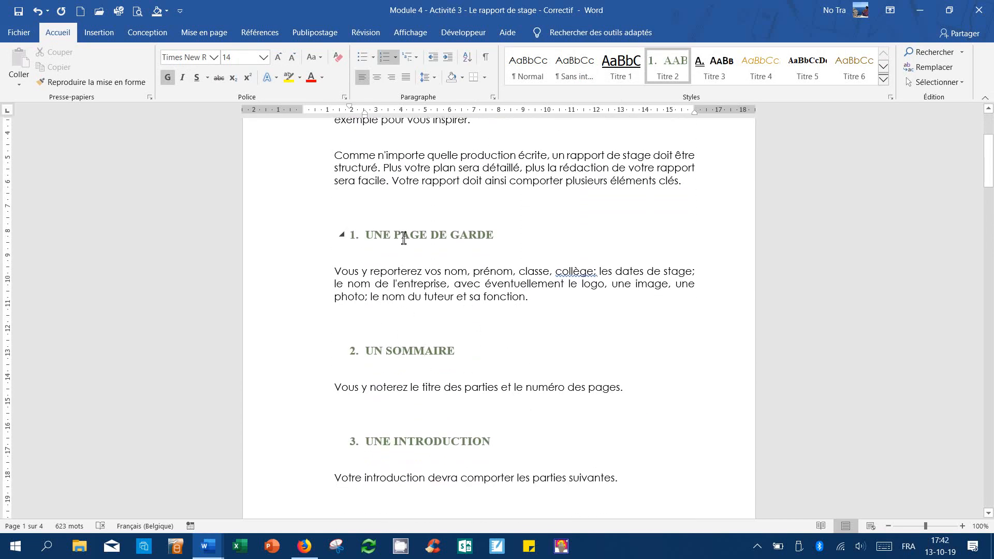
{"action": "scroll", "coordinate": [401, 310], "scroll_direction": "down", "scroll_amount": 5}
{"action": "left_click", "coordinate": [391, 314]}
{"action": "scroll", "coordinate": [394, 315], "scroll_direction": "down", "scroll_amount": 1}
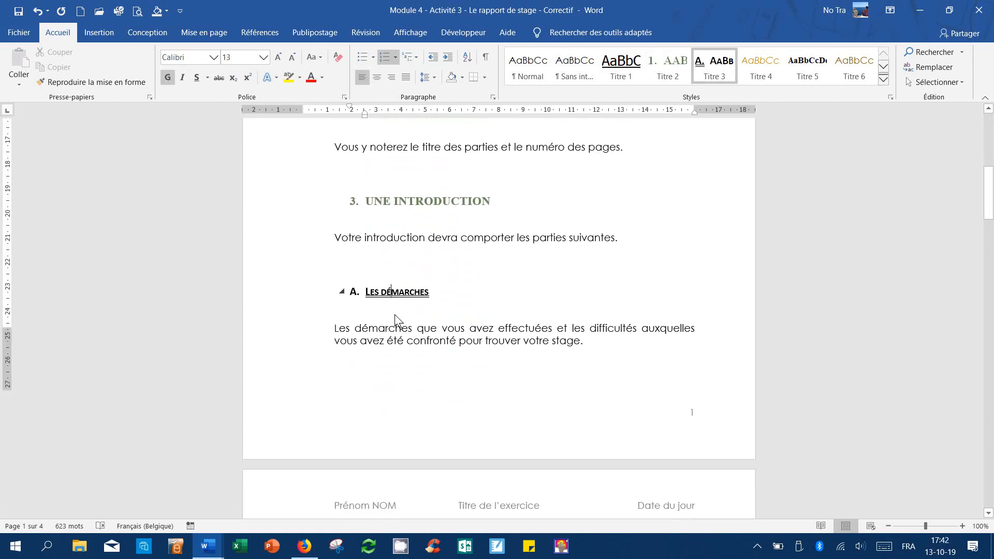
{"action": "scroll", "coordinate": [394, 315], "scroll_direction": "down", "scroll_amount": 10}
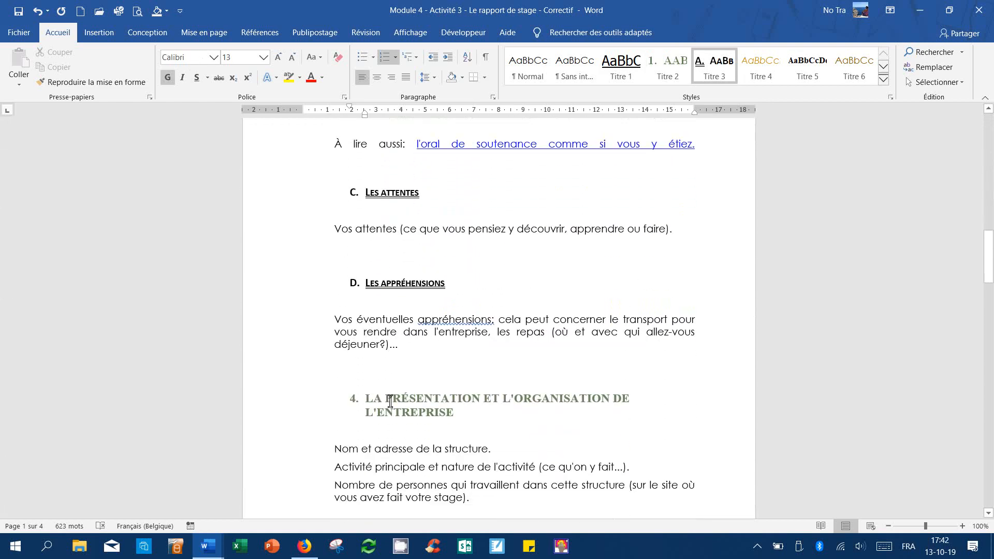
{"action": "scroll", "coordinate": [389, 401], "scroll_direction": "down", "scroll_amount": 6}
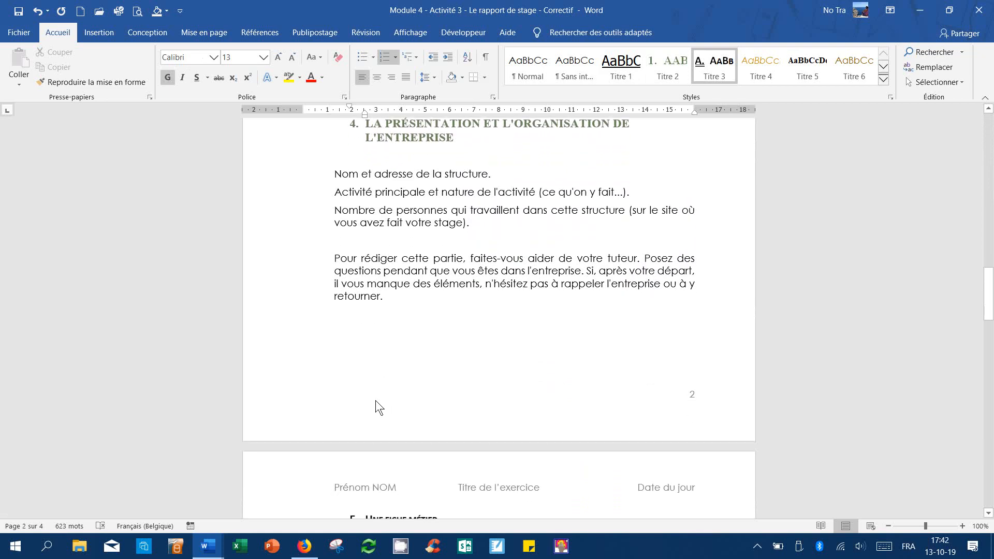
{"action": "scroll", "coordinate": [375, 400], "scroll_direction": "up", "scroll_amount": 1}
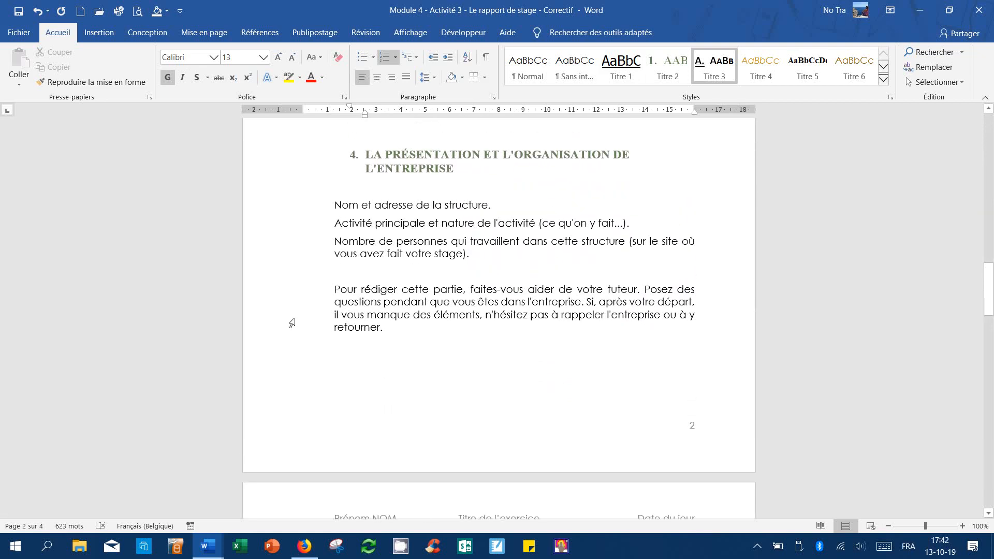
{"action": "scroll", "coordinate": [292, 323], "scroll_direction": "down", "scroll_amount": 8}
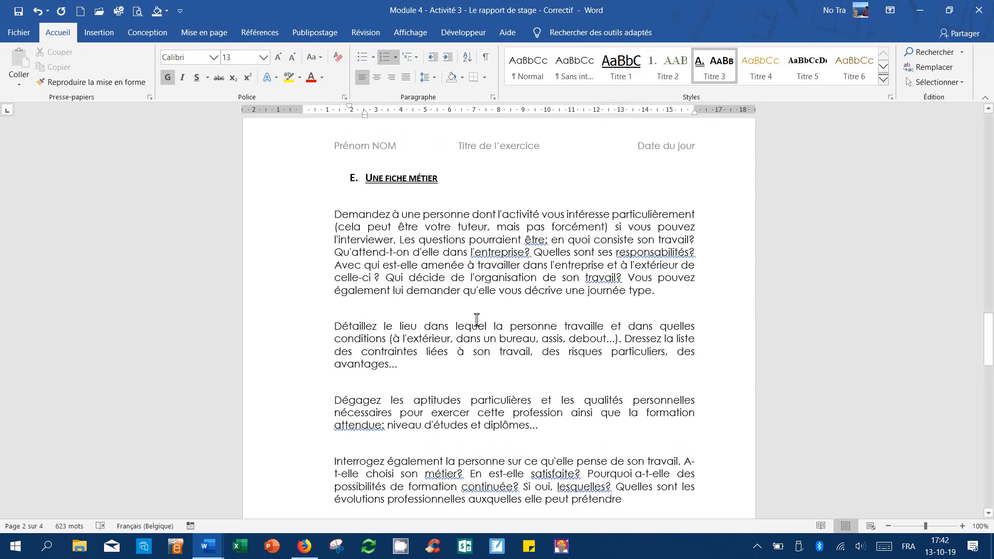
{"action": "scroll", "coordinate": [445, 234], "scroll_direction": "down", "scroll_amount": 14}
{"action": "scroll", "coordinate": [444, 234], "scroll_direction": "down", "scroll_amount": 1}
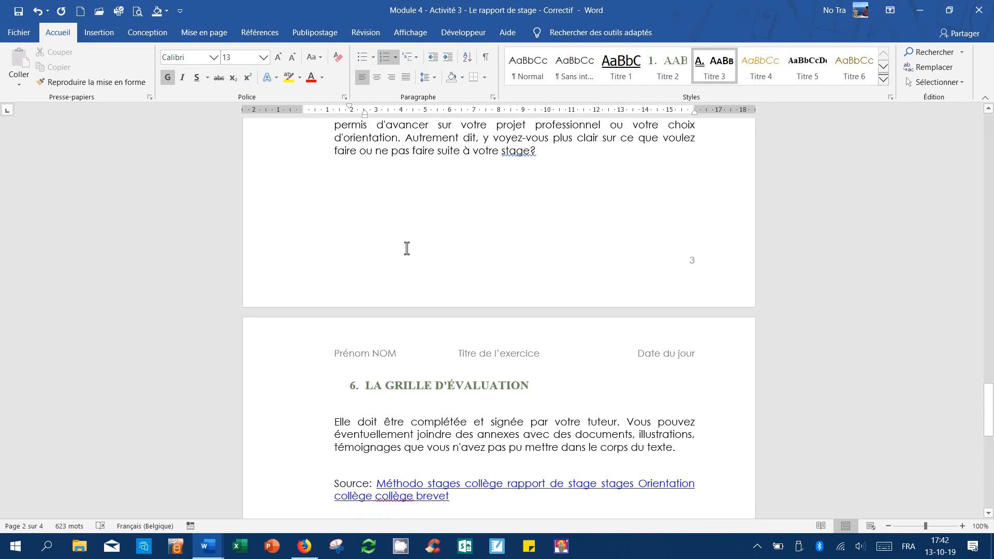
{"action": "scroll", "coordinate": [564, 343], "scroll_direction": "down", "scroll_amount": 5}
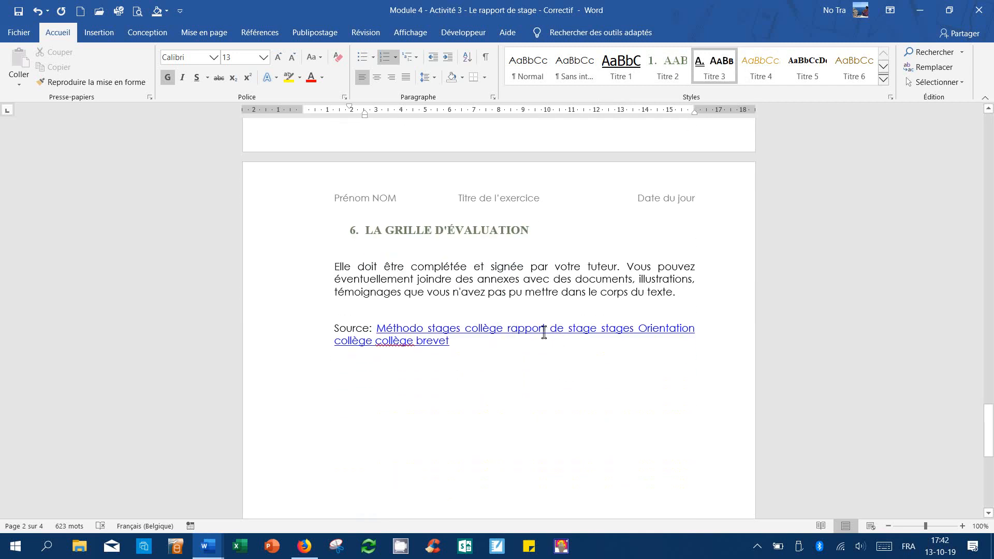
- Add an empty line below the source link on the last page and insert a next-page section break there
{"action": "left_click", "coordinate": [339, 362]}
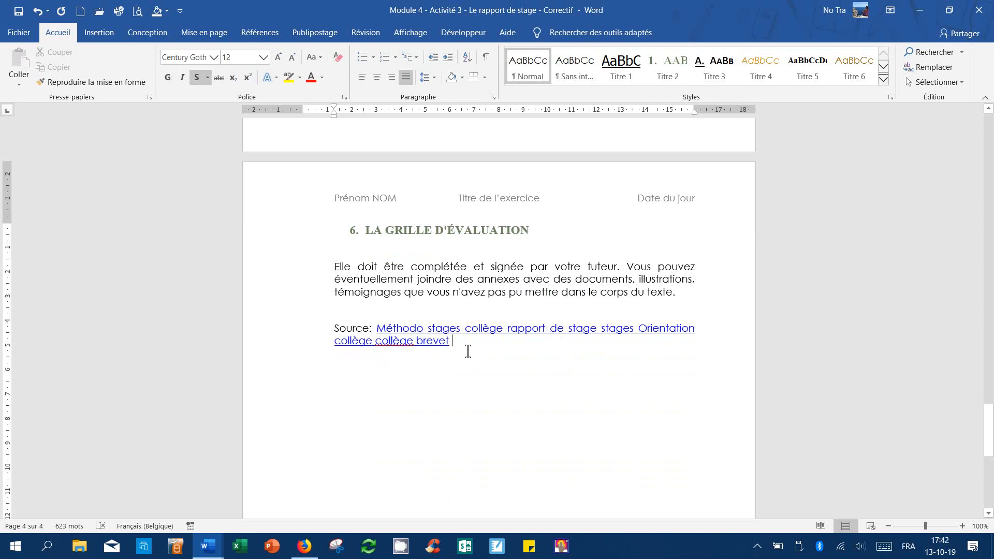
{"action": "left_click", "coordinate": [468, 352]}
{"action": "scroll", "coordinate": [435, 433], "scroll_direction": "down", "scroll_amount": 2}
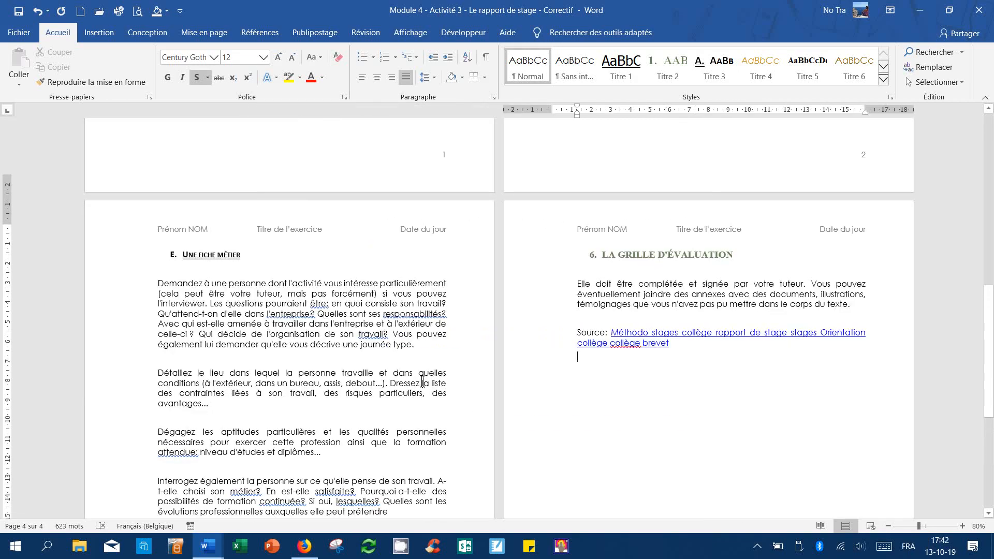
{"action": "scroll", "coordinate": [782, 361], "scroll_direction": "down", "scroll_amount": 5}
{"action": "scroll", "coordinate": [779, 461], "scroll_direction": "up", "scroll_amount": 5}
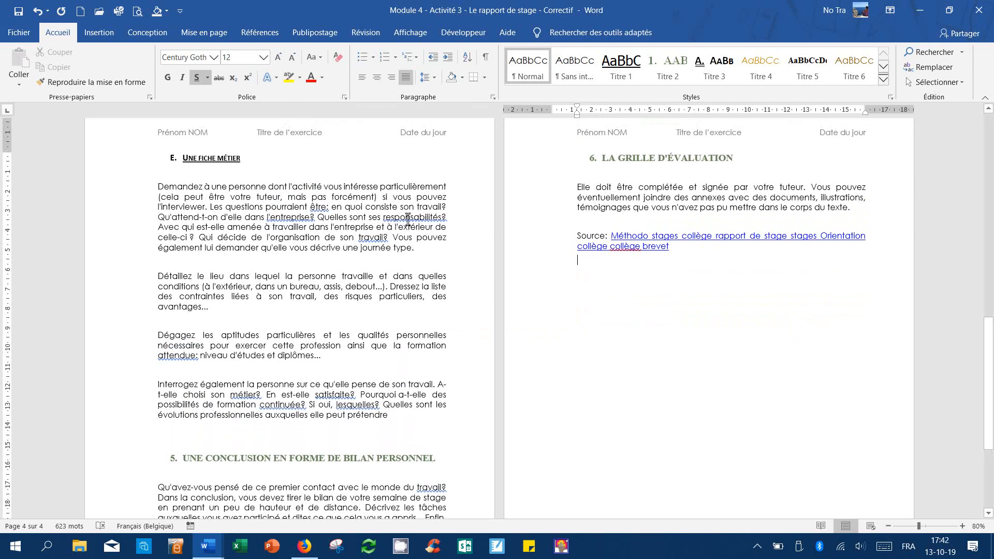
{"action": "left_click", "coordinate": [581, 357]}
{"action": "left_click", "coordinate": [207, 33]}
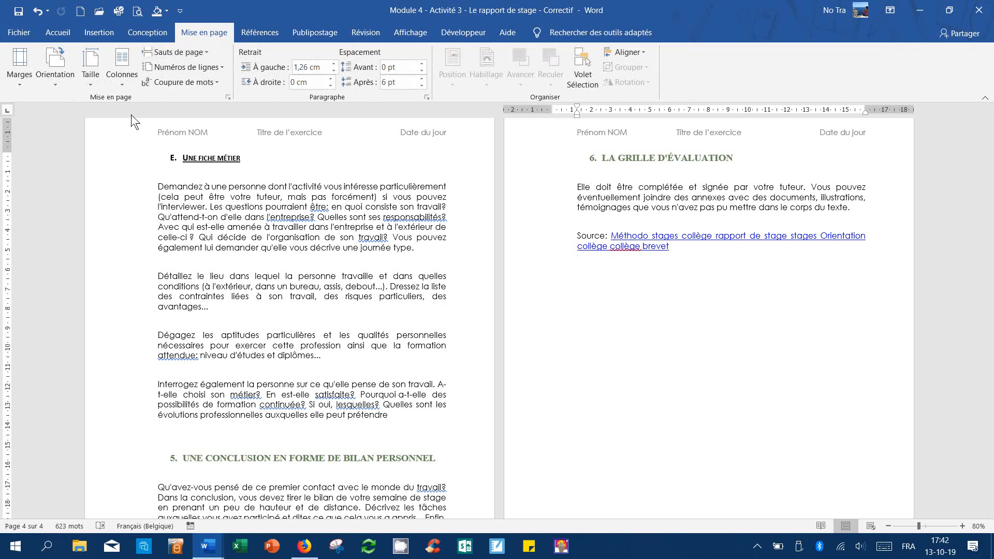
{"action": "left_click", "coordinate": [191, 53]}
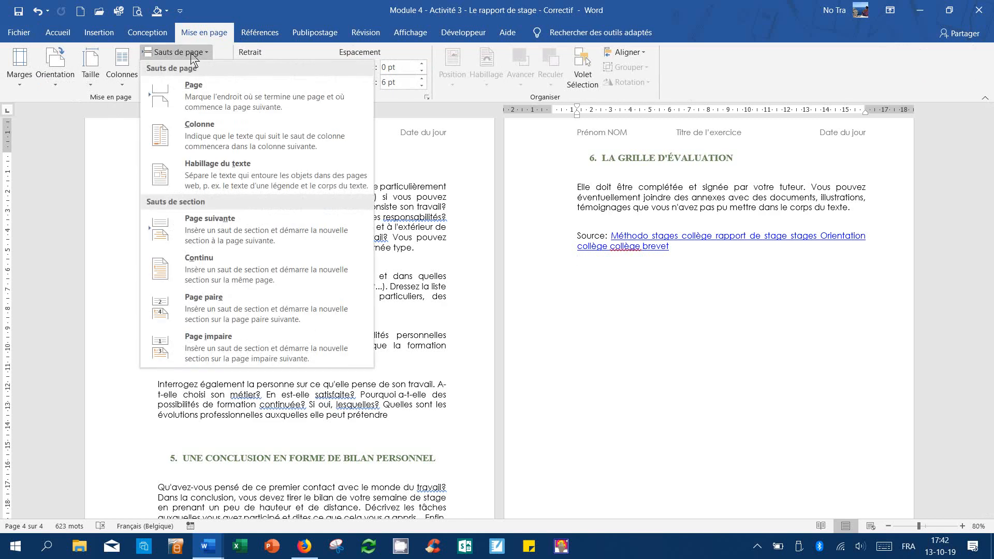
{"action": "left_click", "coordinate": [227, 233]}
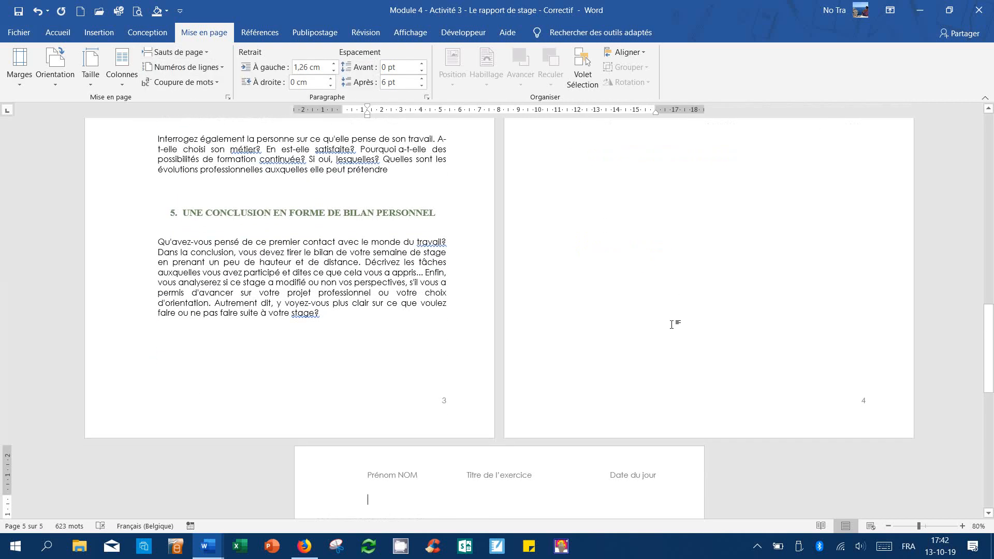
- Start a custom table of contents on the new blank last page and set it to show 3 levels
{"action": "scroll", "coordinate": [579, 291], "scroll_direction": "up", "scroll_amount": 5}
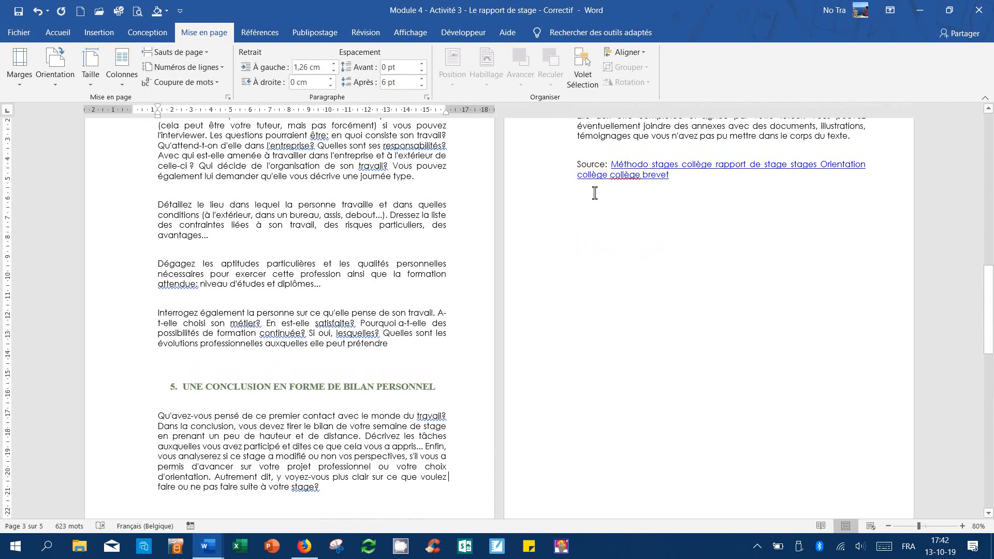
{"action": "scroll", "coordinate": [440, 339], "scroll_direction": "down", "scroll_amount": 10}
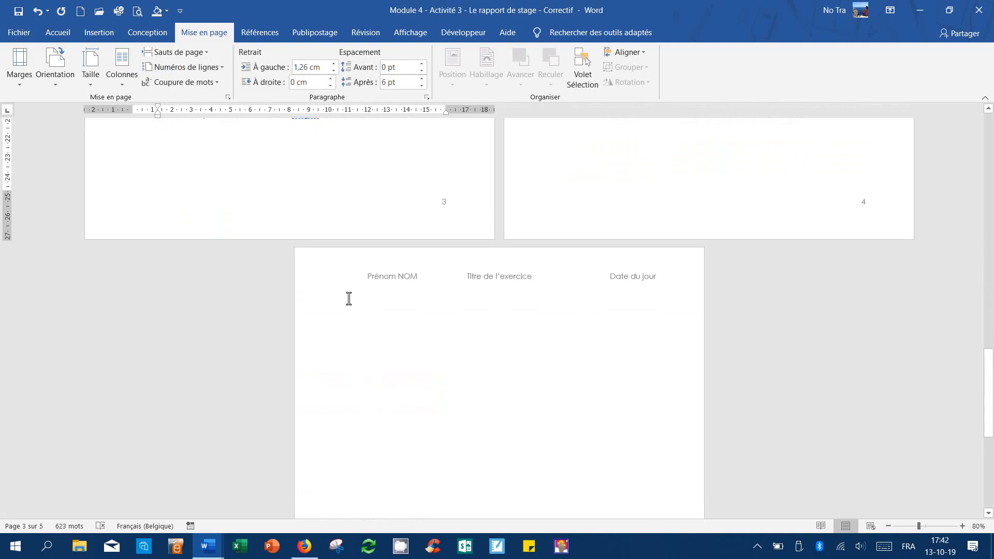
{"action": "scroll", "coordinate": [468, 337], "scroll_direction": "down", "scroll_amount": 5}
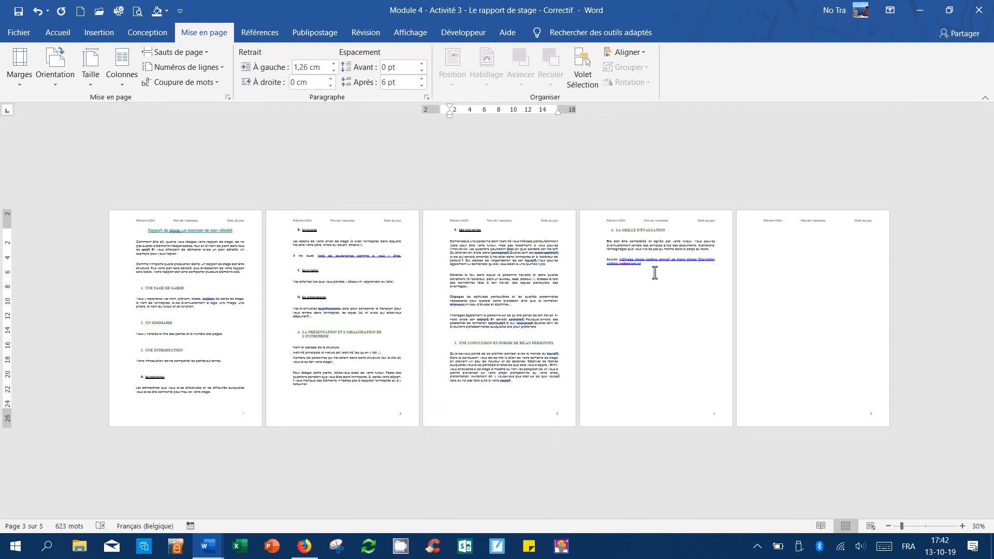
{"action": "scroll", "coordinate": [655, 273], "scroll_direction": "up", "scroll_amount": 4}
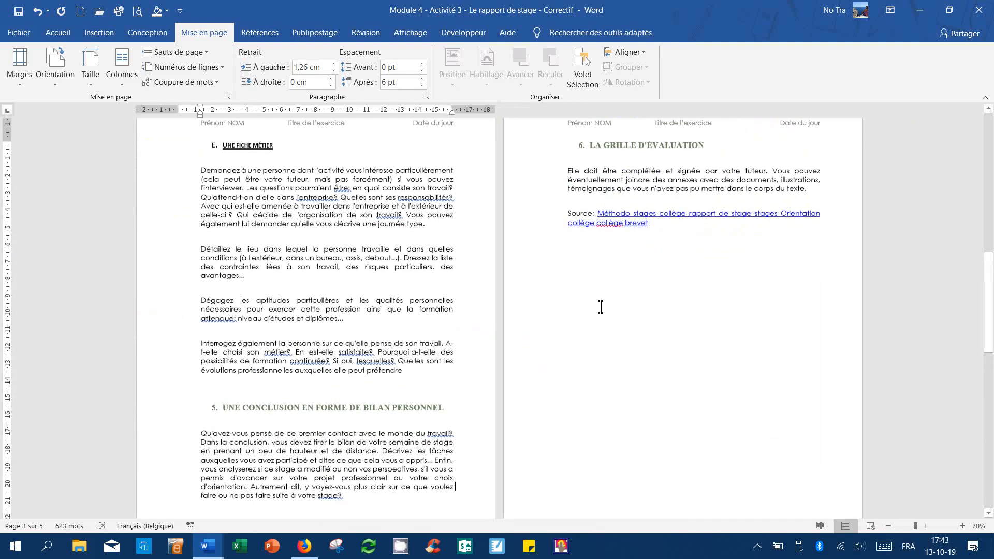
{"action": "scroll", "coordinate": [569, 311], "scroll_direction": "down", "scroll_amount": 10}
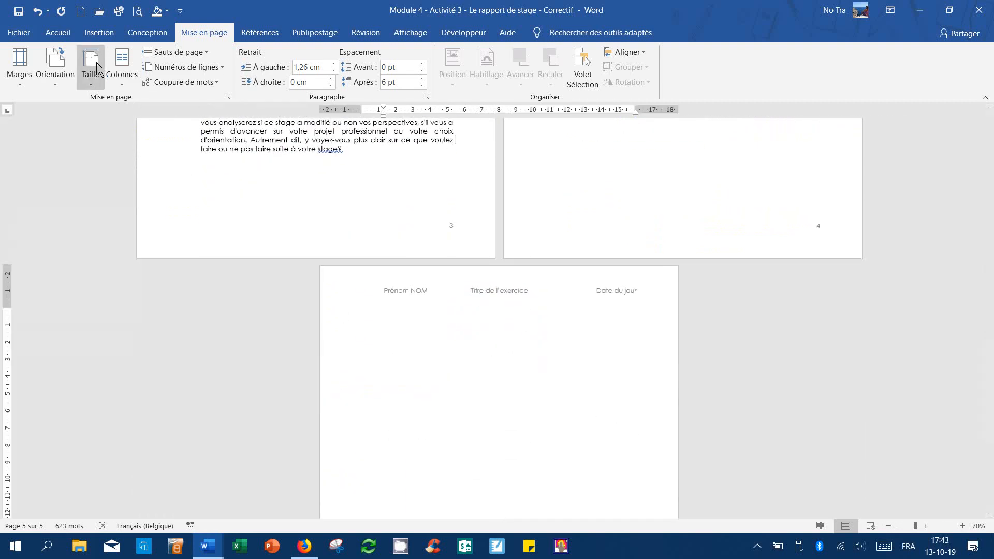
{"action": "left_click", "coordinate": [63, 34]}
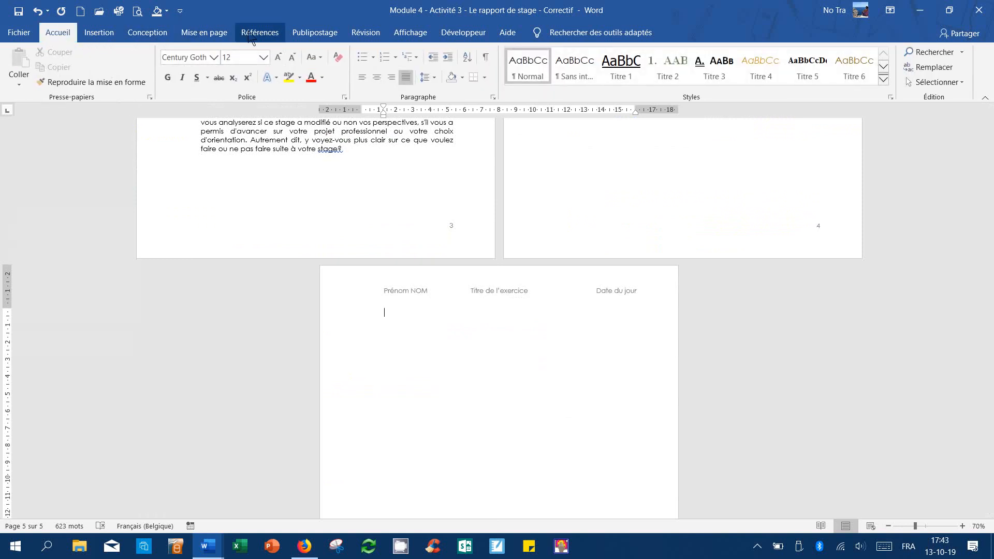
{"action": "left_click", "coordinate": [270, 40]}
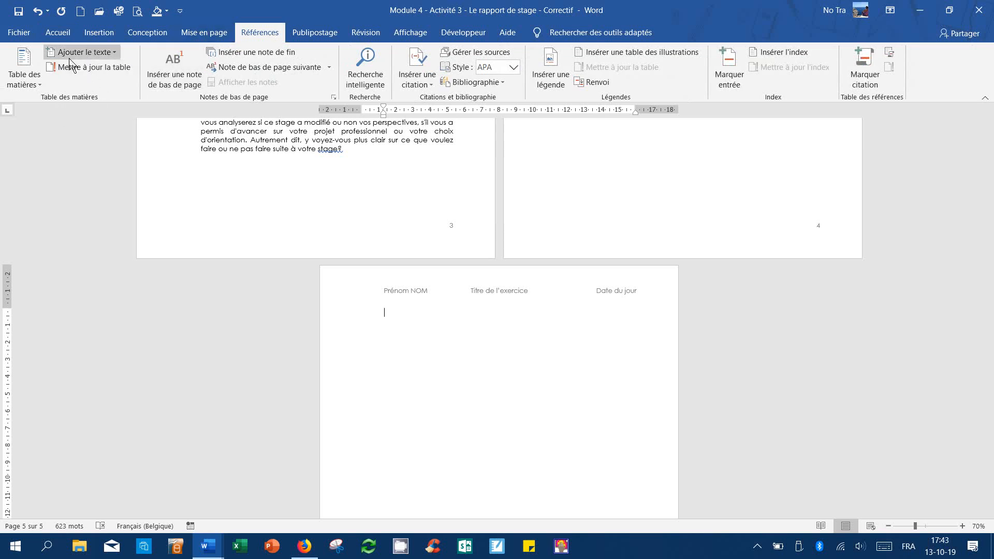
{"action": "left_click", "coordinate": [33, 82]}
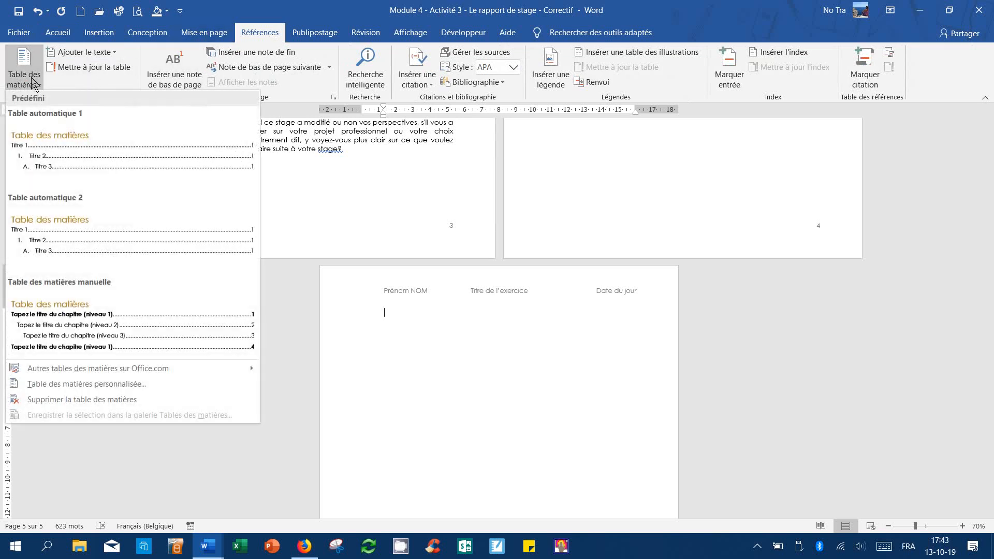
{"action": "left_click", "coordinate": [118, 385]}
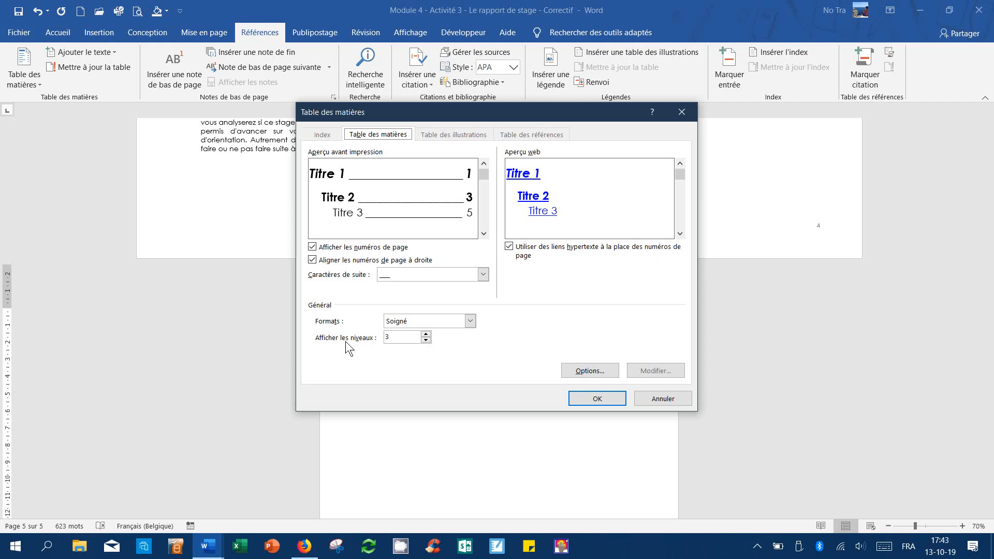
{"action": "left_click", "coordinate": [426, 335]}
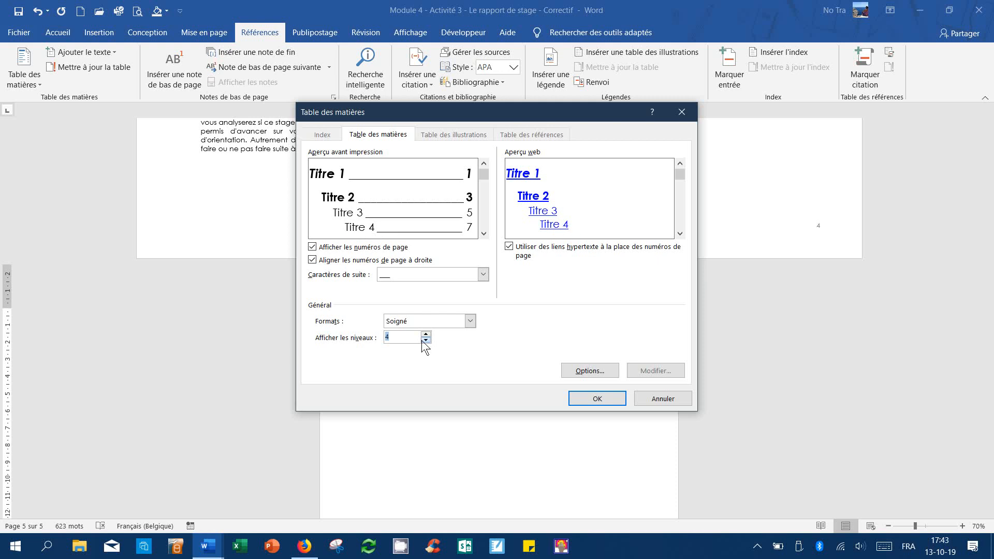
{"action": "left_click", "coordinate": [426, 340]}
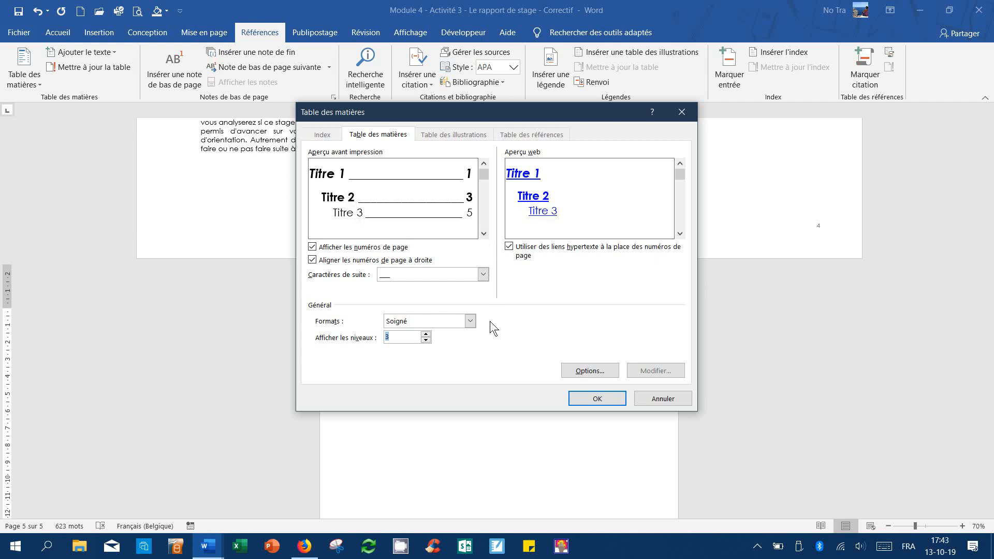
- Try the Classique, Moderne and Officiel formats for the table of contents, and return it to Soigné
{"action": "left_click", "coordinate": [470, 321]}
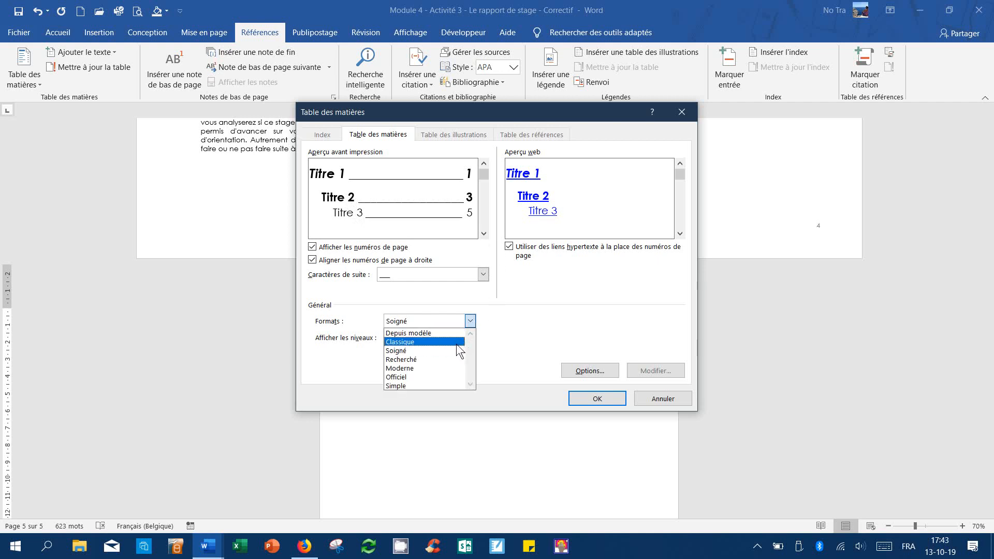
{"action": "left_click", "coordinate": [458, 342]}
{"action": "left_click", "coordinate": [470, 322]}
{"action": "left_click", "coordinate": [449, 368]}
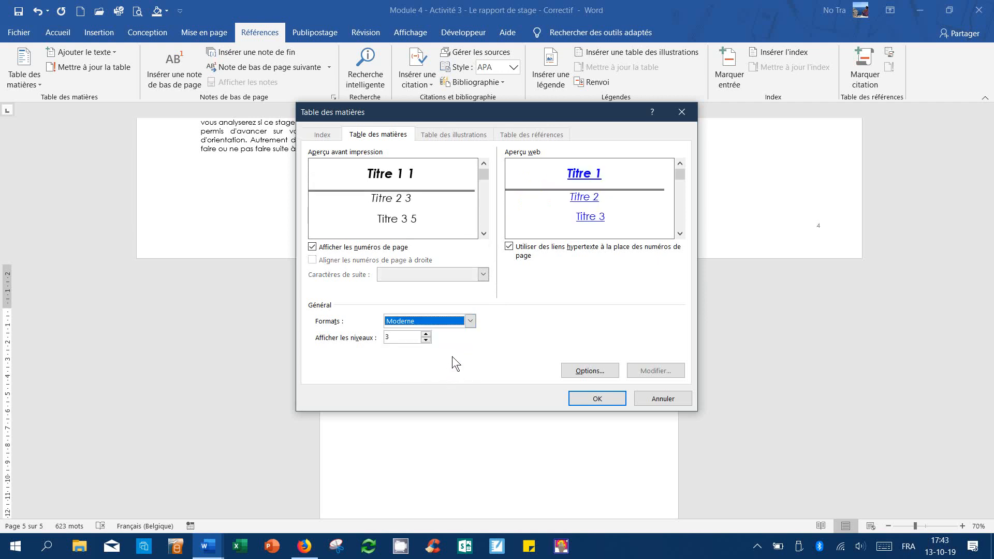
{"action": "left_click", "coordinate": [470, 321]}
{"action": "left_click", "coordinate": [448, 377]}
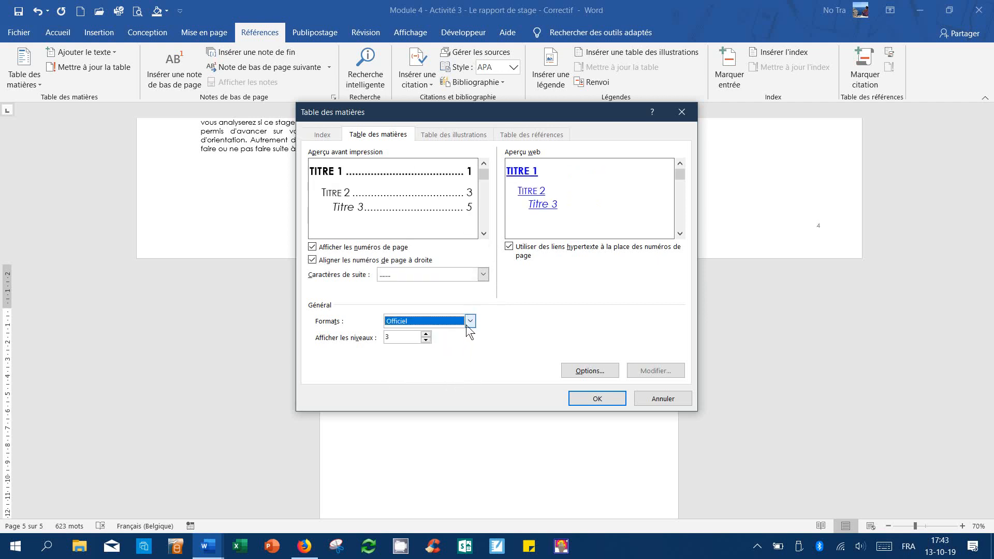
{"action": "left_click", "coordinate": [469, 322]}
{"action": "left_click", "coordinate": [452, 351]}
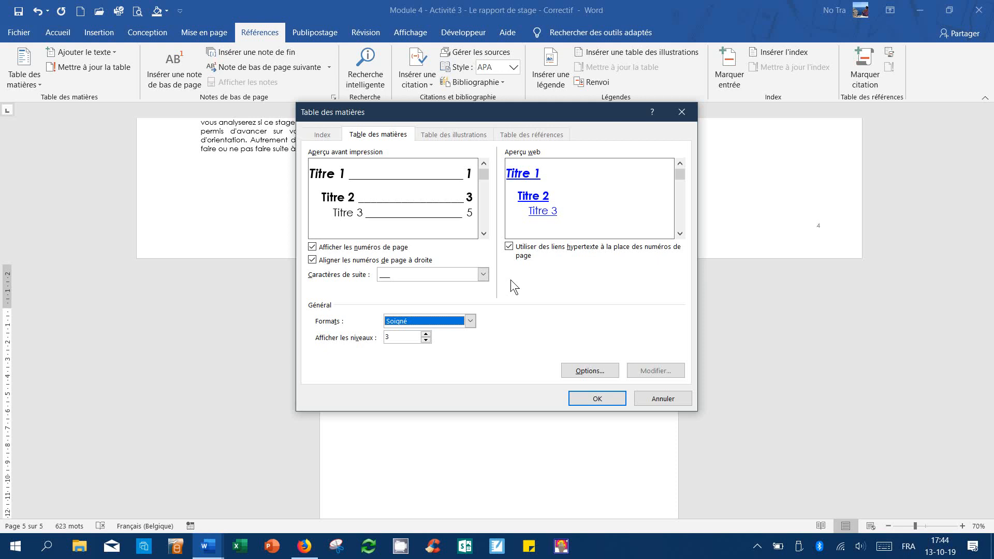
- Try the dotted, dashed and solid-line tab leaders for the table of contents
{"action": "left_click", "coordinate": [481, 275]}
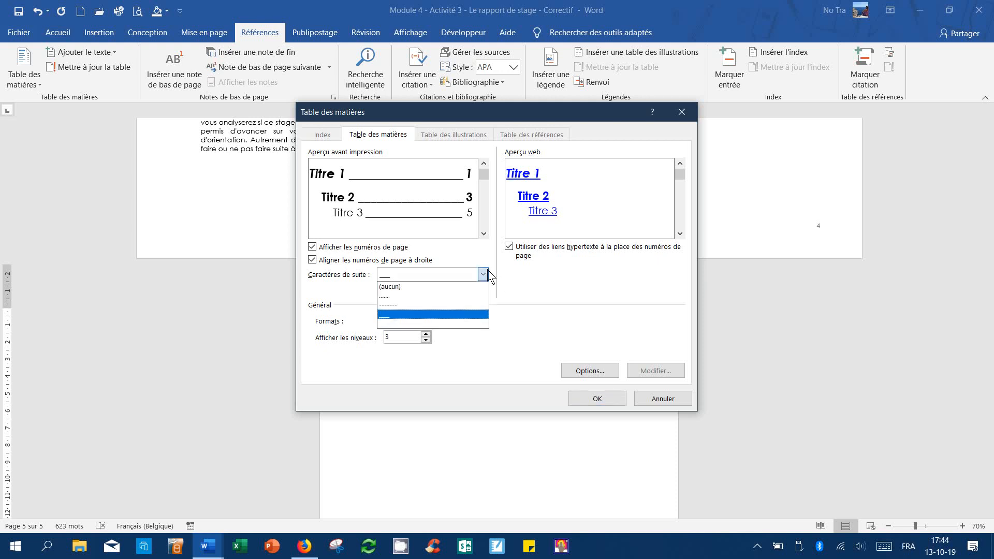
{"action": "left_click", "coordinate": [466, 296]}
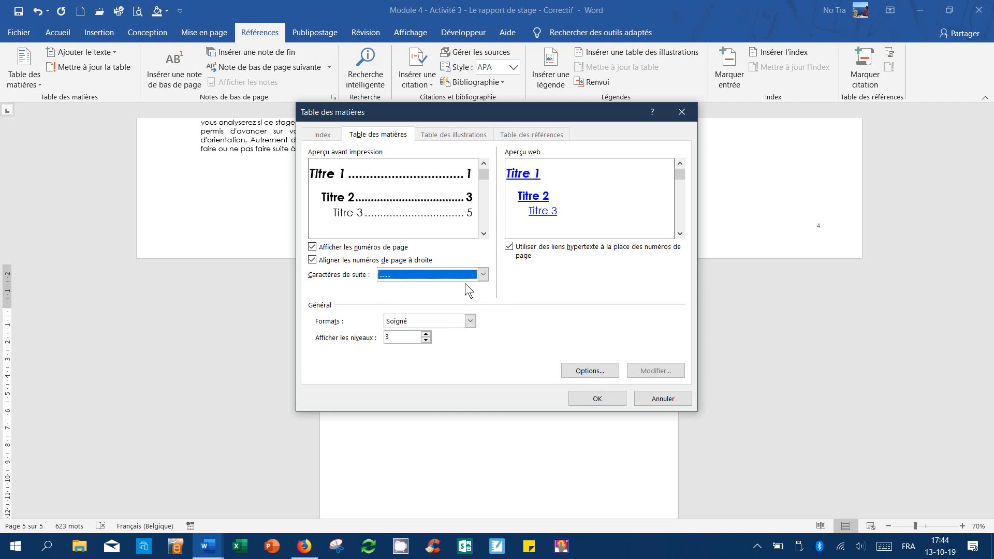
{"action": "left_click", "coordinate": [483, 274]}
{"action": "left_click", "coordinate": [466, 305]}
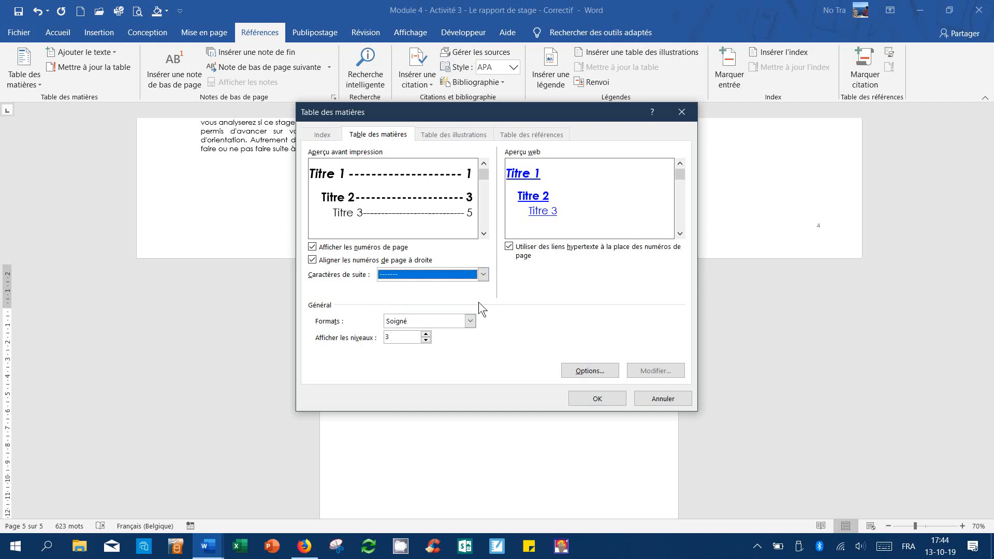
{"action": "left_click", "coordinate": [483, 275]}
{"action": "left_click", "coordinate": [456, 317]}
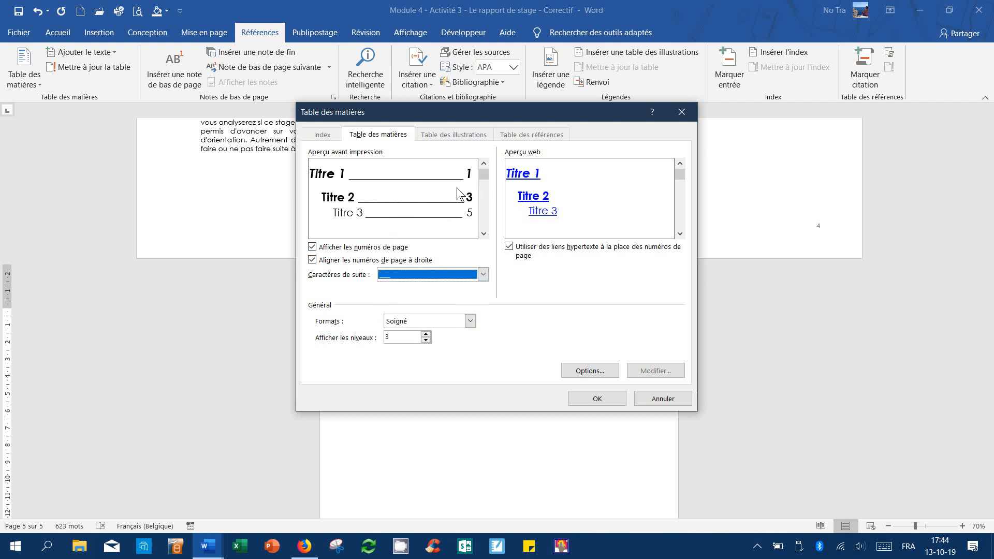
- Give the table of contents a dotted tab leader and insert it on the last page
{"action": "left_click", "coordinate": [482, 275]}
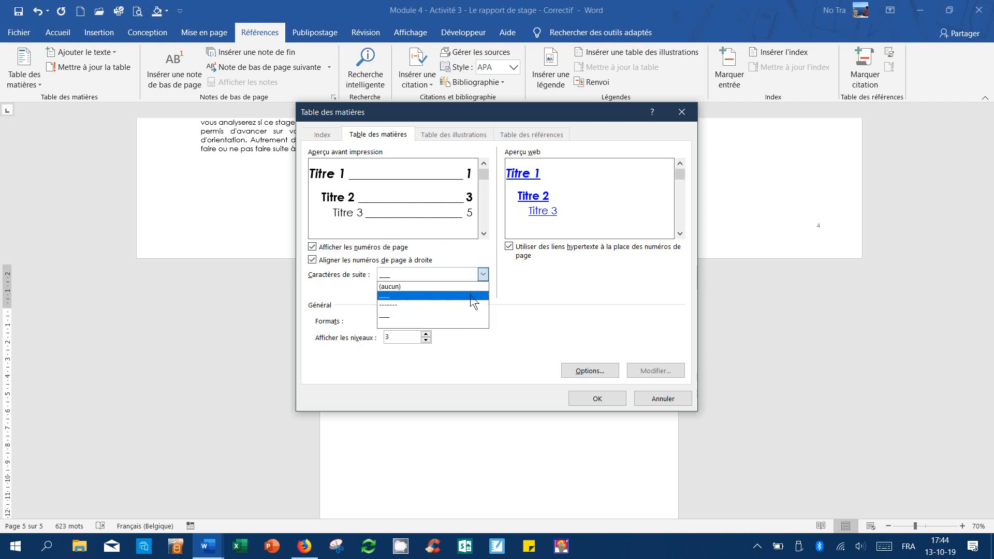
{"action": "left_click", "coordinate": [473, 296]}
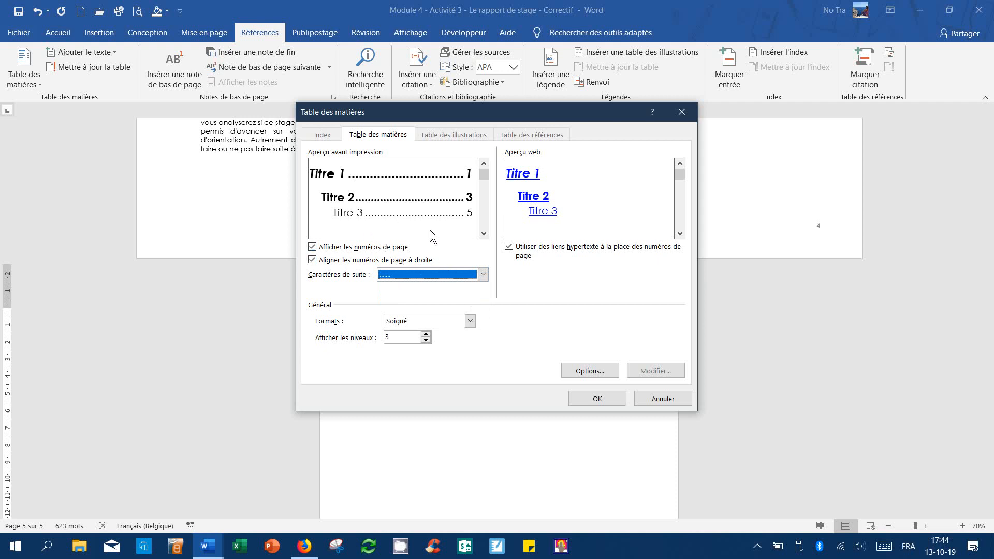
{"action": "left_click", "coordinate": [607, 400]}
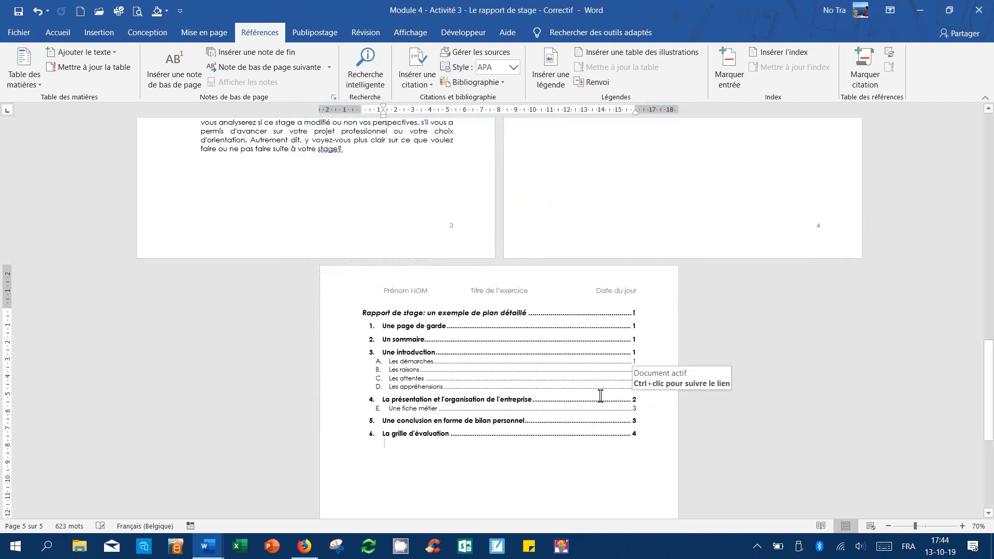
- Examine the inserted table of contents and the style applied to the heading "La grille d'évaluation"
{"action": "scroll", "coordinate": [528, 389], "scroll_direction": "up", "scroll_amount": 3}
{"action": "scroll", "coordinate": [528, 389], "scroll_direction": "up", "scroll_amount": 4}
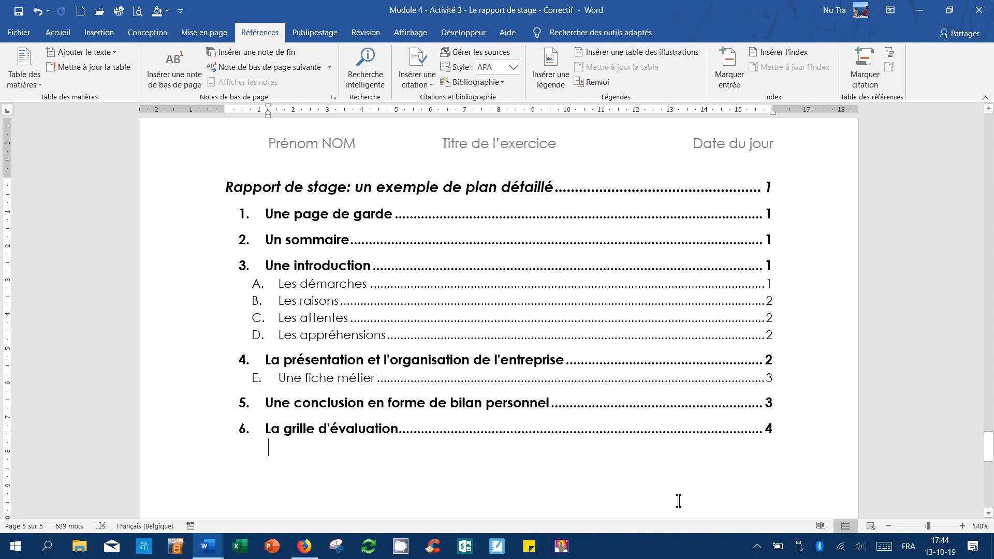
{"action": "scroll", "coordinate": [678, 501], "scroll_direction": "up", "scroll_amount": 15}
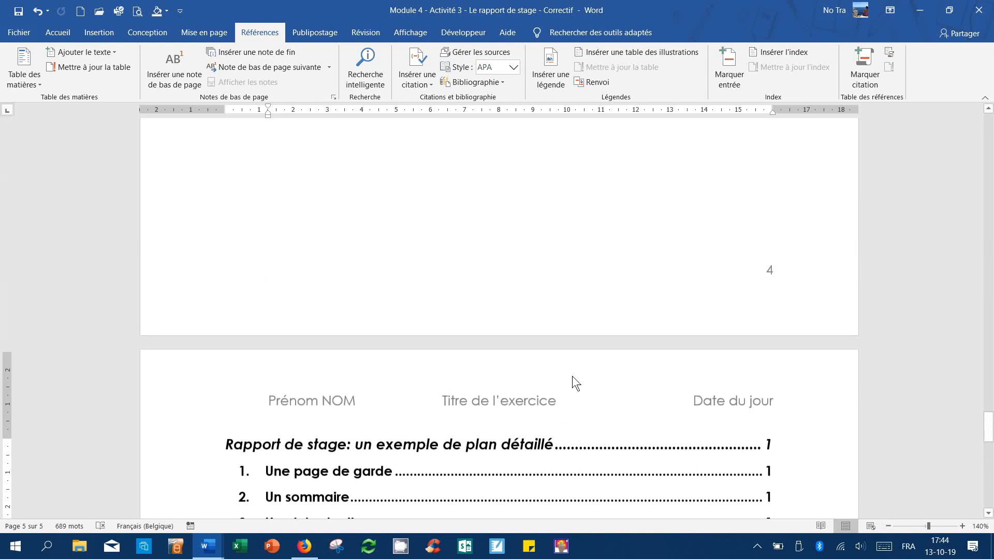
{"action": "left_click", "coordinate": [402, 287]}
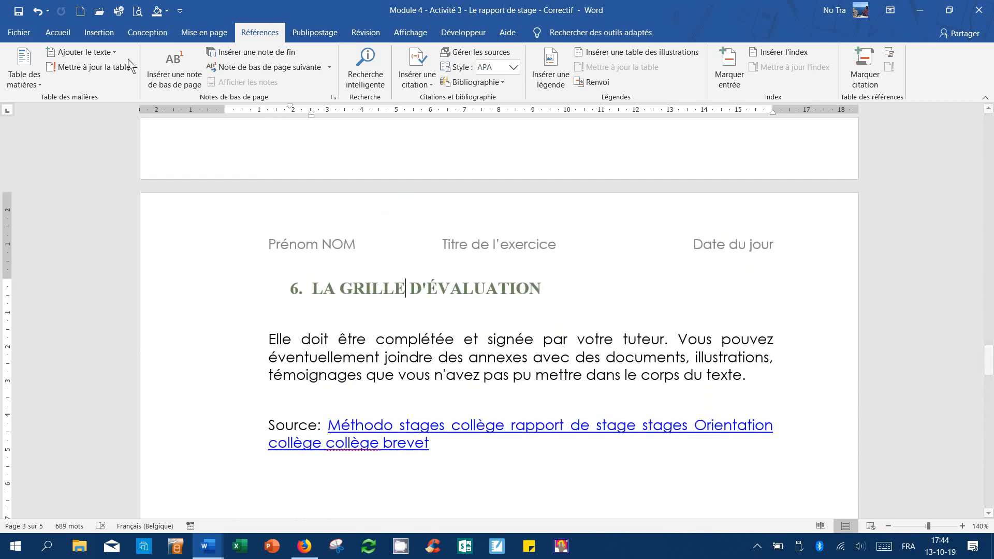
{"action": "left_click", "coordinate": [57, 32]}
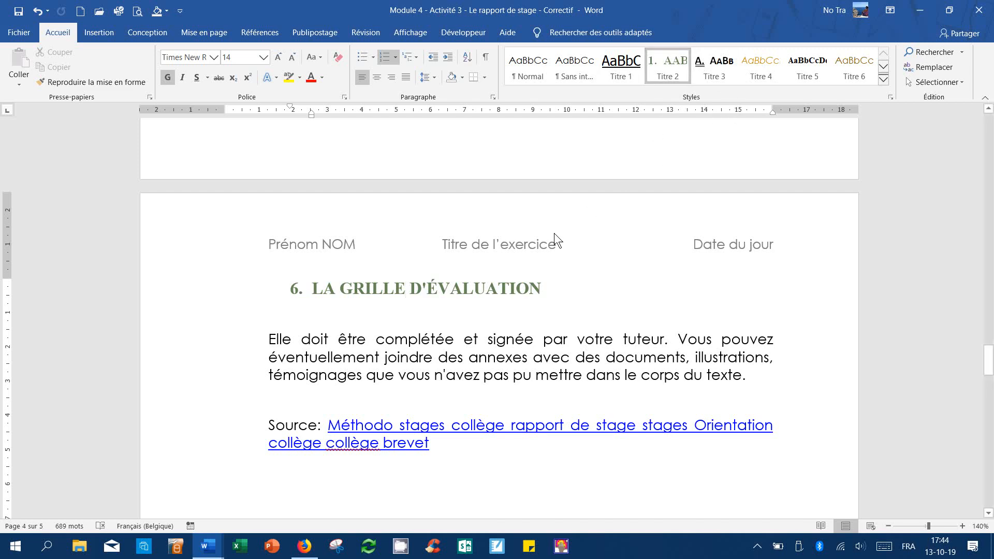
{"action": "scroll", "coordinate": [648, 247], "scroll_direction": "up", "scroll_amount": 10}
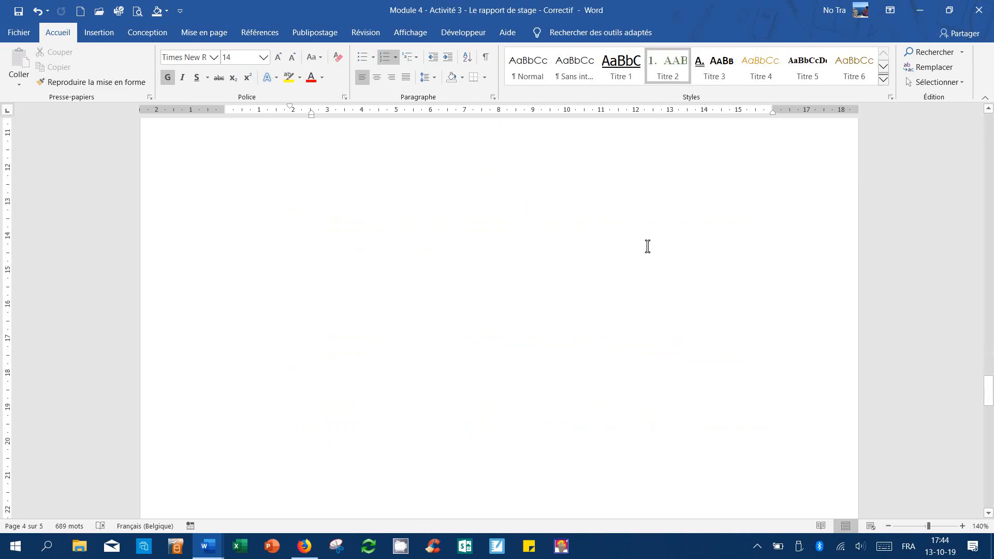
{"action": "scroll", "coordinate": [630, 245], "scroll_direction": "up", "scroll_amount": 1}
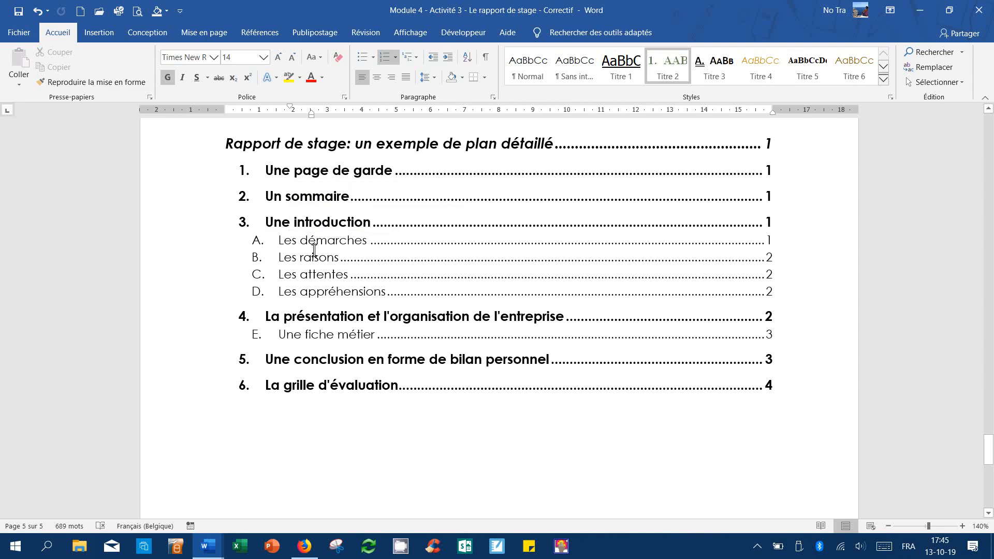
- Delete the subheading "Les démarches" under the introduction, together with its paragraph and the empty lines after it
{"action": "scroll", "coordinate": [631, 263], "scroll_direction": "up", "scroll_amount": 20}
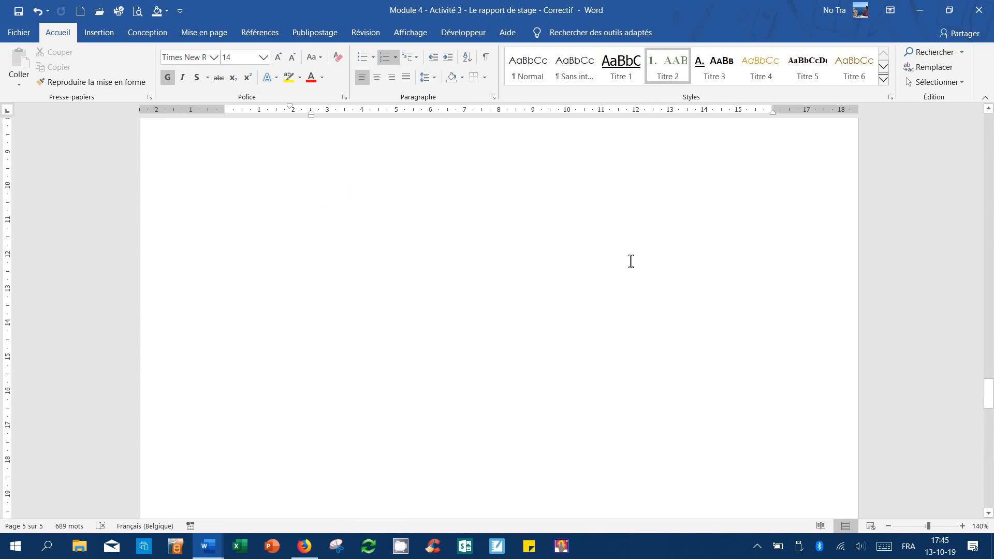
{"action": "scroll", "coordinate": [631, 262], "scroll_direction": "up", "scroll_amount": 20}
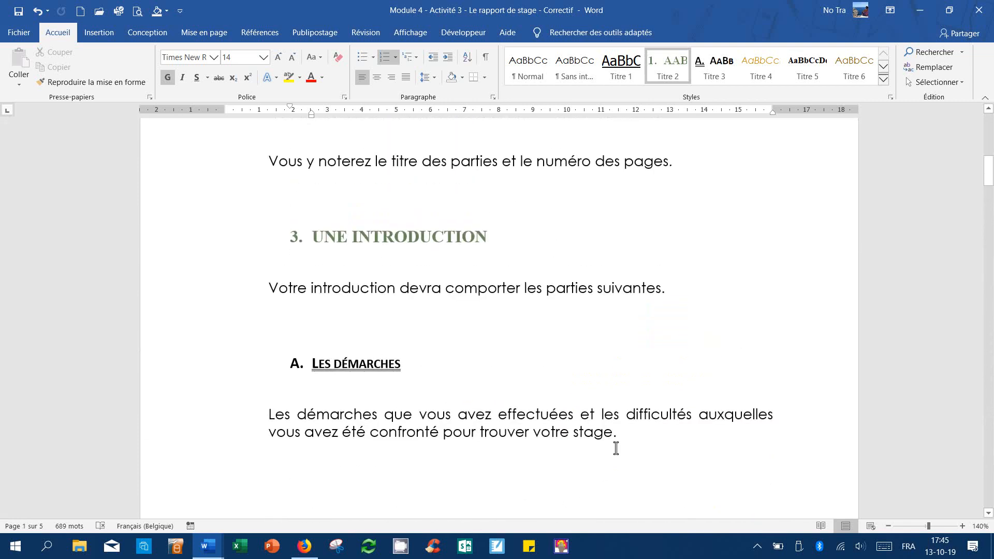
{"action": "left_click_drag", "start_coordinate": [616, 433], "coordinate": [285, 366]}
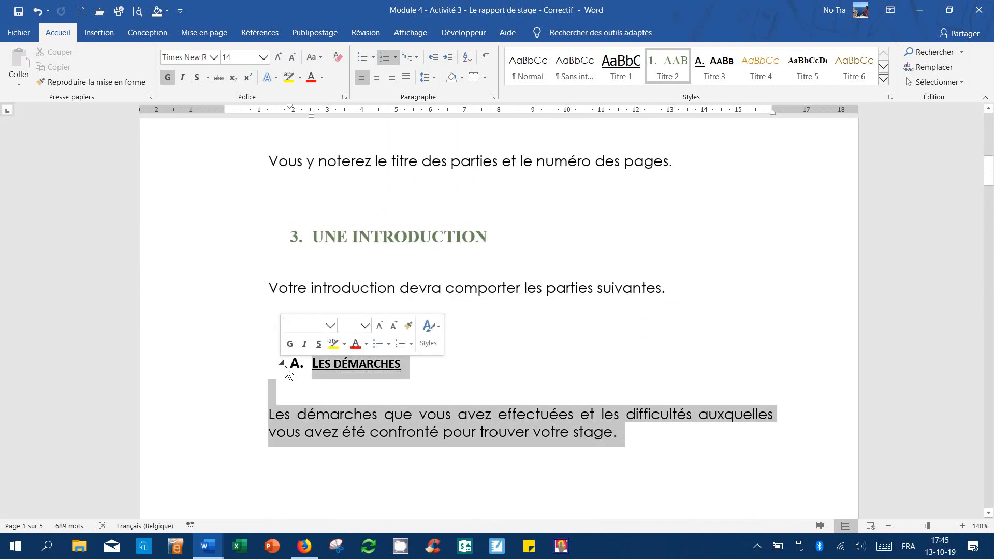
{"action": "key", "text": "Delete"}
{"action": "key", "text": "Delete"}
{"action": "key", "text": "Delete"}
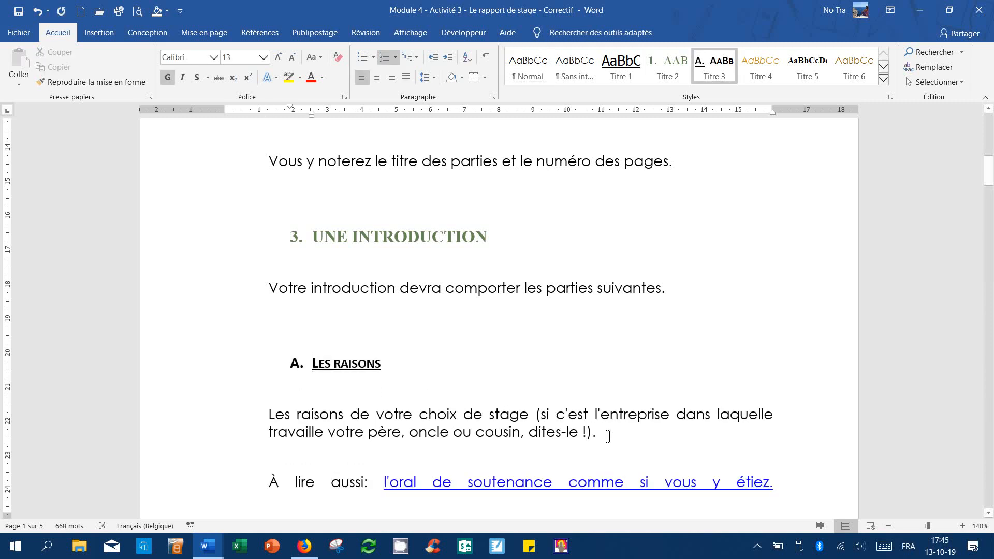
- Delete the subheading "Les raisons" under the introduction, together with its paragraph and the "À lire aussi" link line
{"action": "left_click", "coordinate": [609, 436]}
{"action": "scroll", "coordinate": [570, 409], "scroll_direction": "down", "scroll_amount": 3}
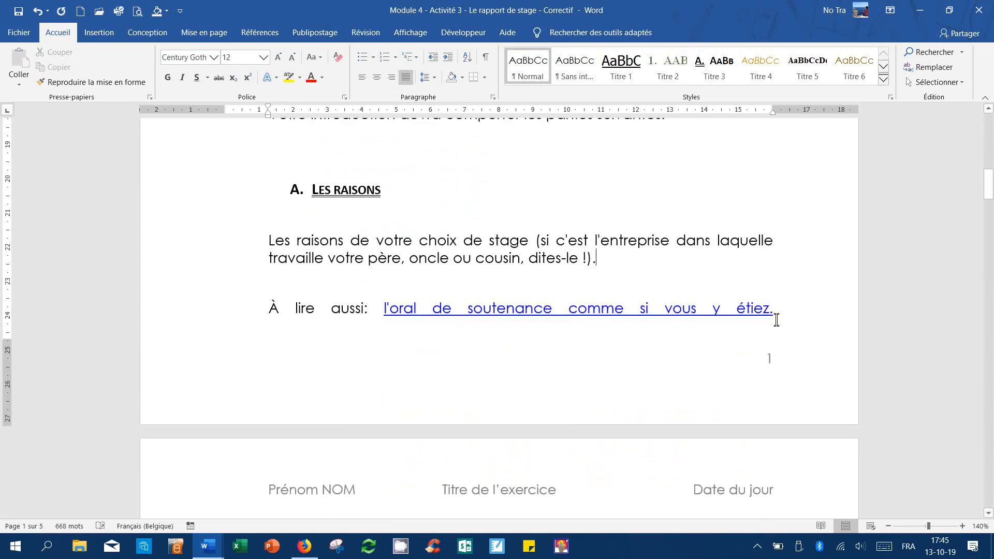
{"action": "left_click_drag", "start_coordinate": [776, 317], "coordinate": [266, 177]}
{"action": "key", "text": "Delete"}
{"action": "scroll", "coordinate": [455, 218], "scroll_direction": "up", "scroll_amount": 1}
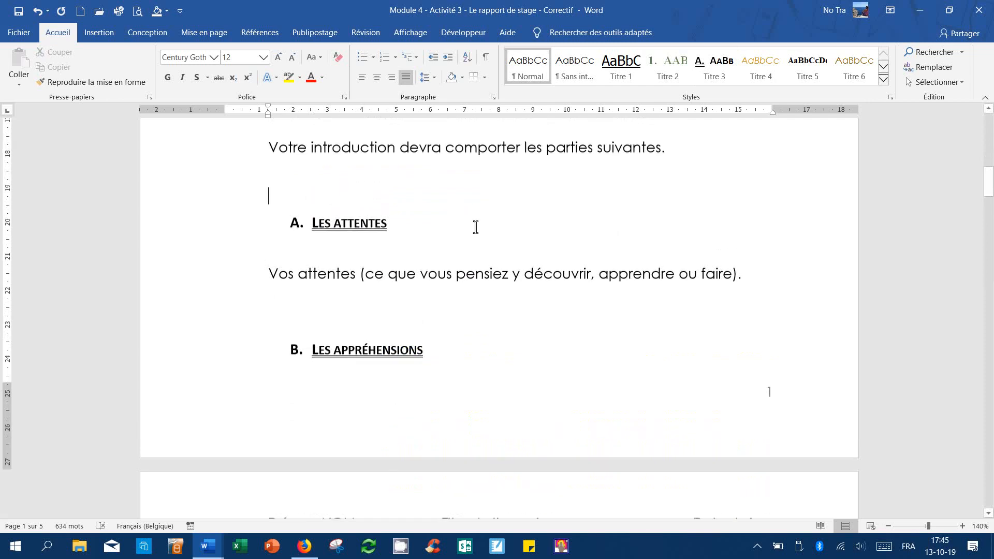
- Check the entries "Les démarches" and "Les raisons" in the table of contents on the last page
{"action": "left_click_drag", "start_coordinate": [989, 182], "coordinate": [987, 437]}
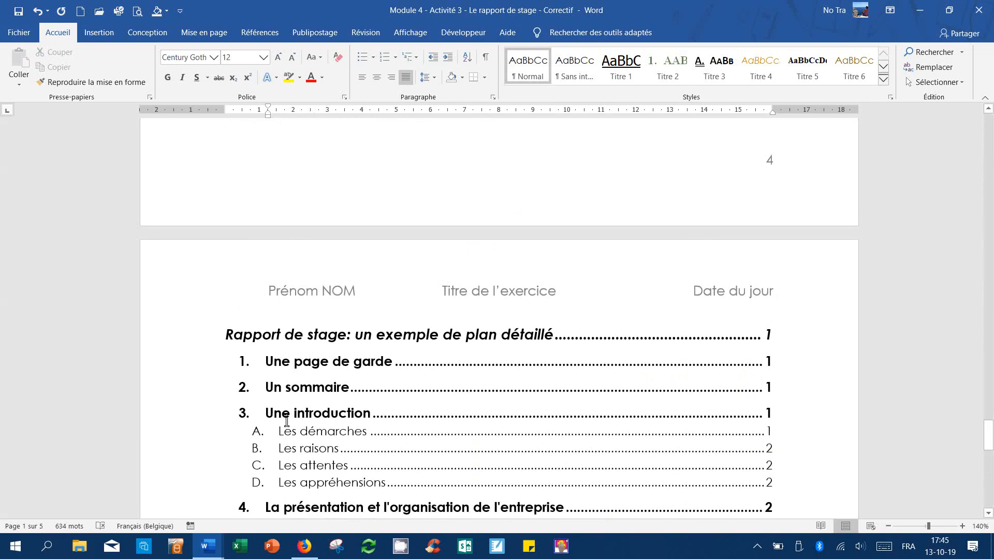
{"action": "left_click_drag", "start_coordinate": [280, 432], "coordinate": [373, 442]}
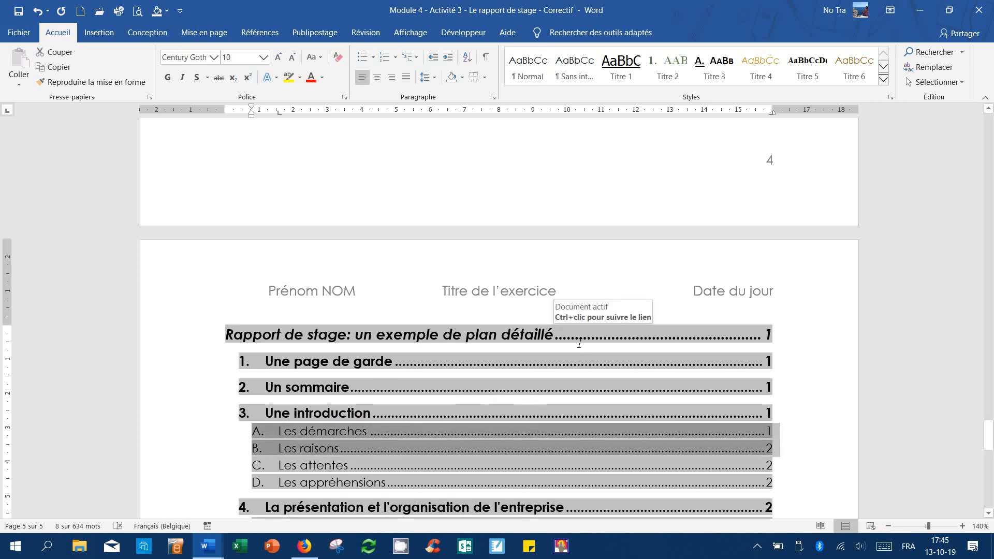
{"action": "left_click", "coordinate": [663, 302]}
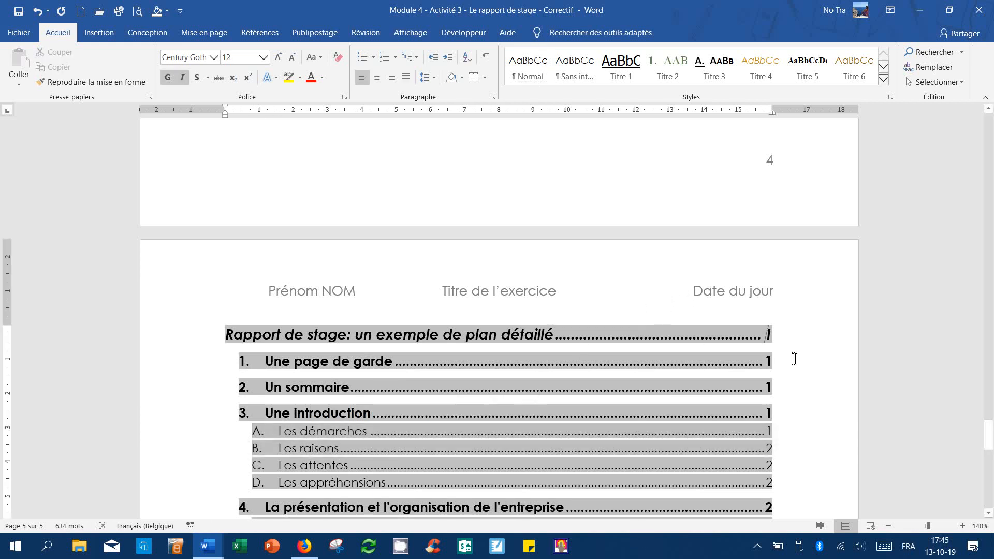
{"action": "left_click", "coordinate": [795, 361]}
{"action": "scroll", "coordinate": [857, 374], "scroll_direction": "down", "scroll_amount": 1}
{"action": "scroll", "coordinate": [857, 373], "scroll_direction": "down", "scroll_amount": 2}
{"action": "left_click", "coordinate": [708, 409]}
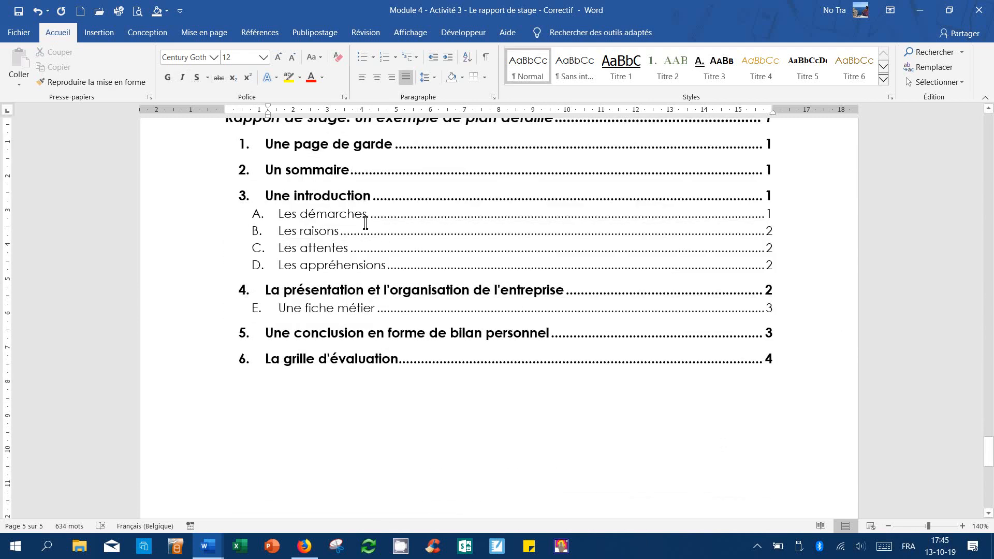
- Update the table of contents on the last page to reflect the deleted subheadings
{"action": "left_click", "coordinate": [455, 181]}
{"action": "scroll", "coordinate": [561, 277], "scroll_direction": "up", "scroll_amount": 1}
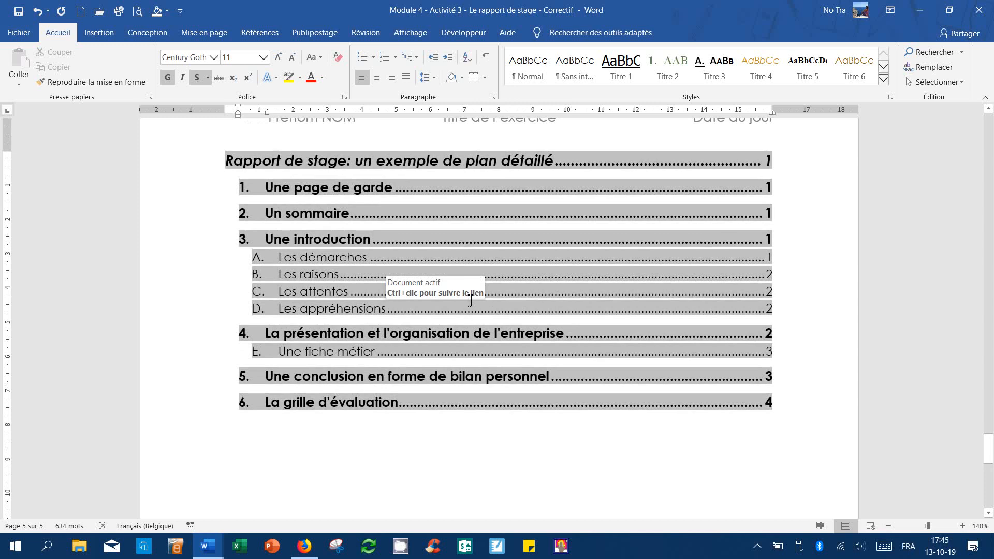
{"action": "left_click", "coordinate": [263, 30]}
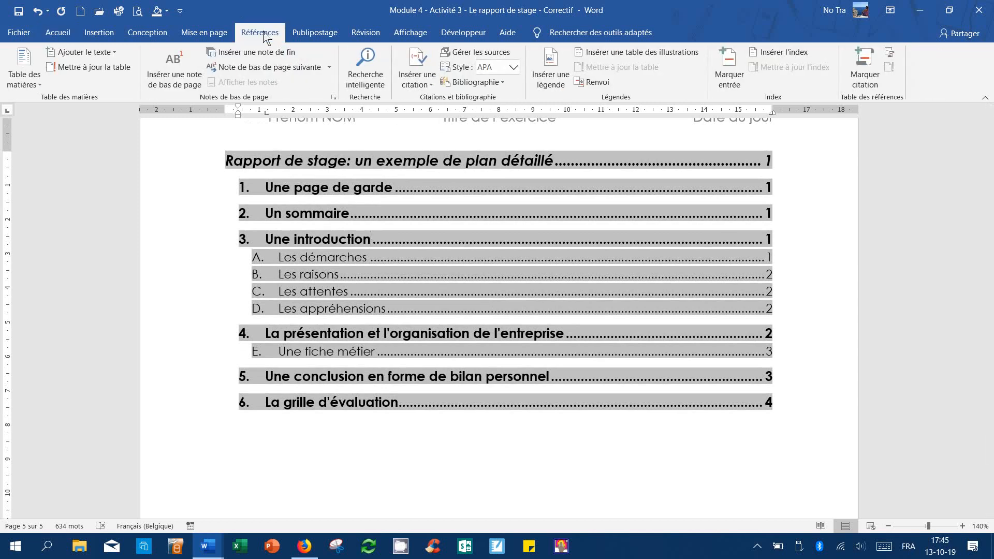
{"action": "left_click", "coordinate": [108, 69]}
- Run the table of contents update once more, choosing to update the entire table rather than only the page numbers
{"action": "left_click", "coordinate": [108, 70]}
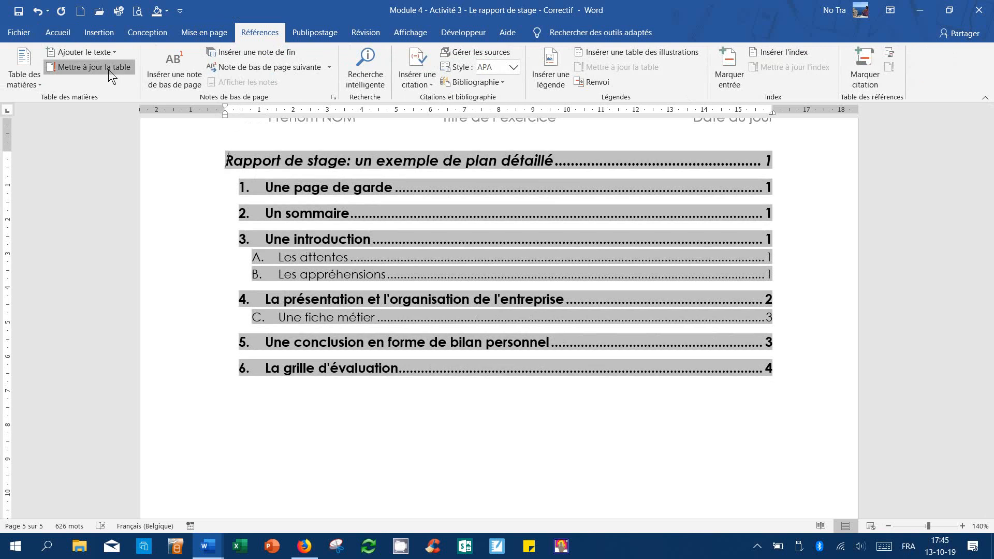
{"action": "left_click_drag", "start_coordinate": [434, 228], "coordinate": [536, 279]}
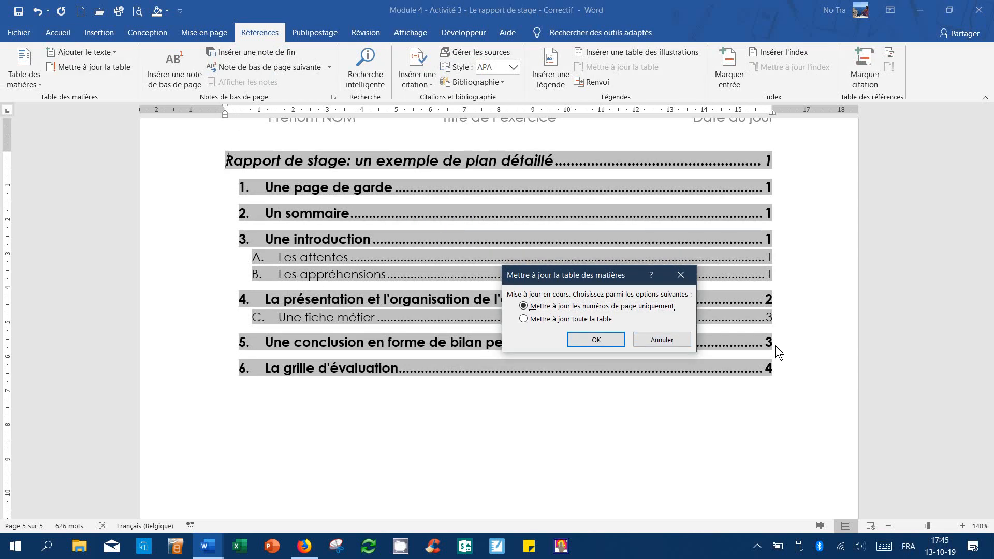
{"action": "left_click_drag", "start_coordinate": [549, 280], "coordinate": [543, 244]}
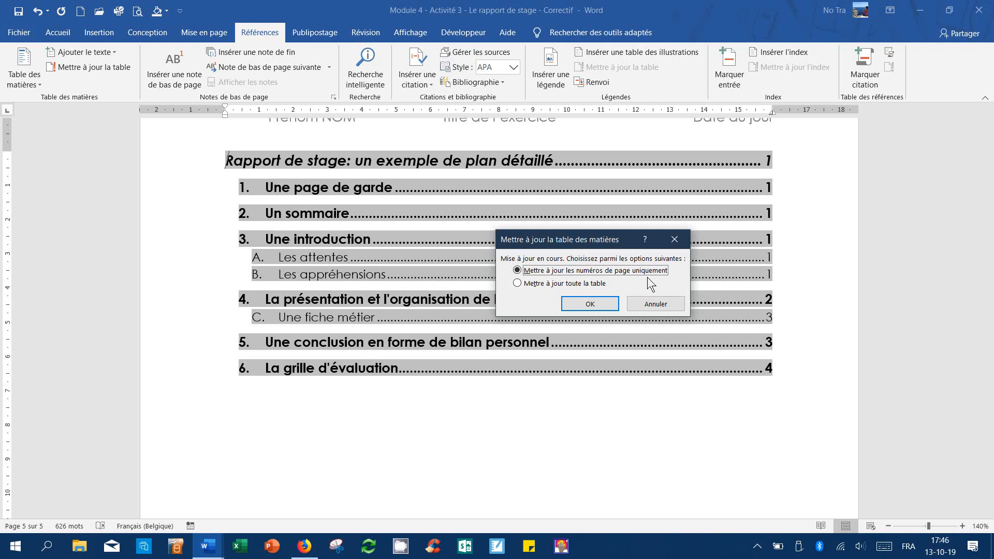
{"action": "left_click", "coordinate": [603, 285]}
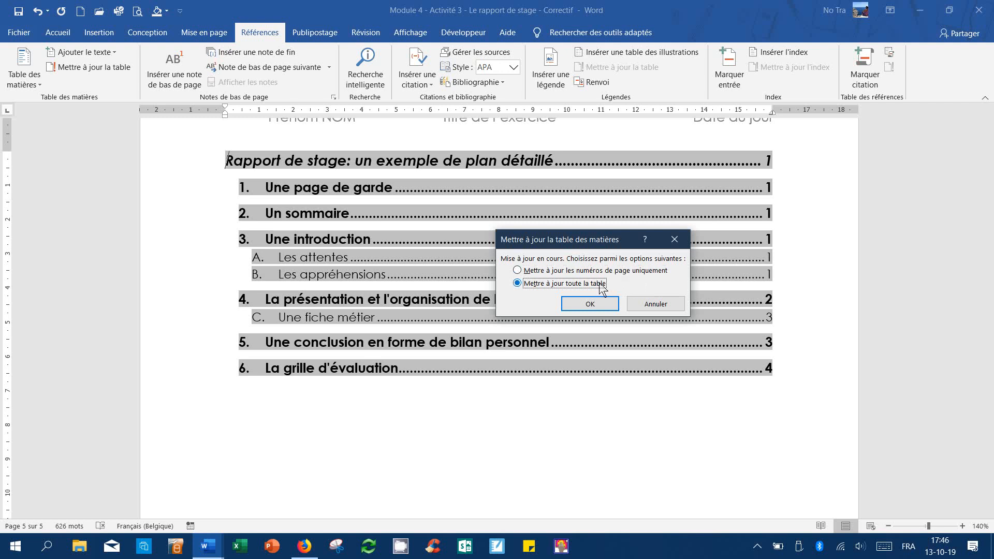
{"action": "left_click", "coordinate": [599, 303]}
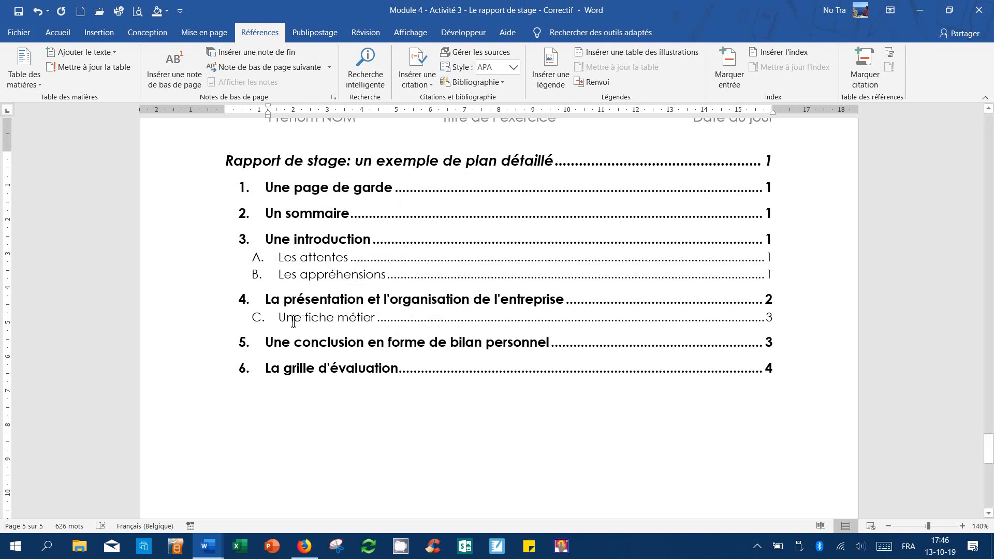
- Follow the table of contents entry "Une fiche métier" to its subheading and rename it "Métier: fiche"
{"action": "left_click", "coordinate": [339, 318], "text": "ctrl"}
{"action": "left_click_drag", "start_coordinate": [433, 197], "coordinate": [312, 205]}
{"action": "type", "text": "Métier"}
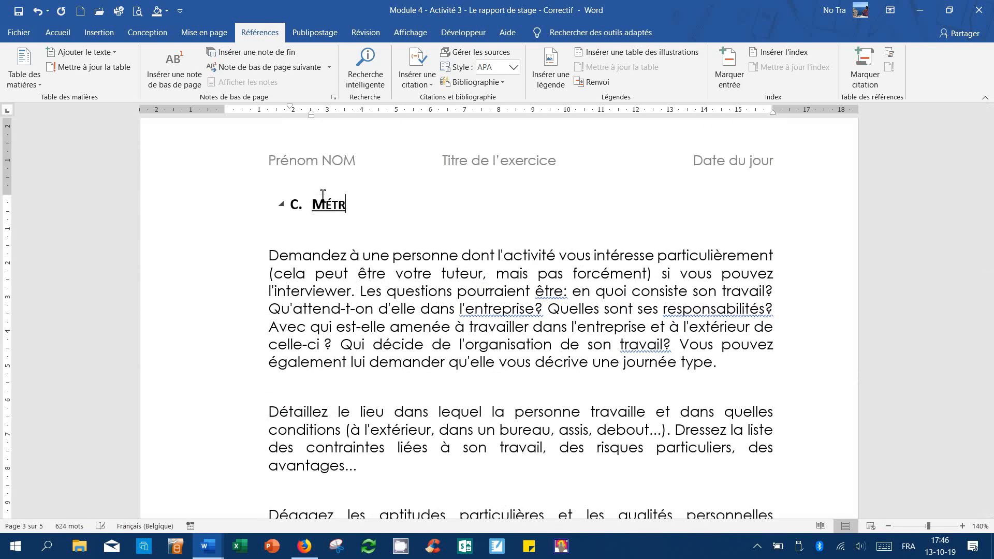
{"action": "type", "text": ": fiche"}
- Update the entire table of contents on the last page to pick up the renamed subheading "Métier: fiche"
{"action": "scroll", "coordinate": [741, 421], "scroll_direction": "down", "scroll_amount": 15}
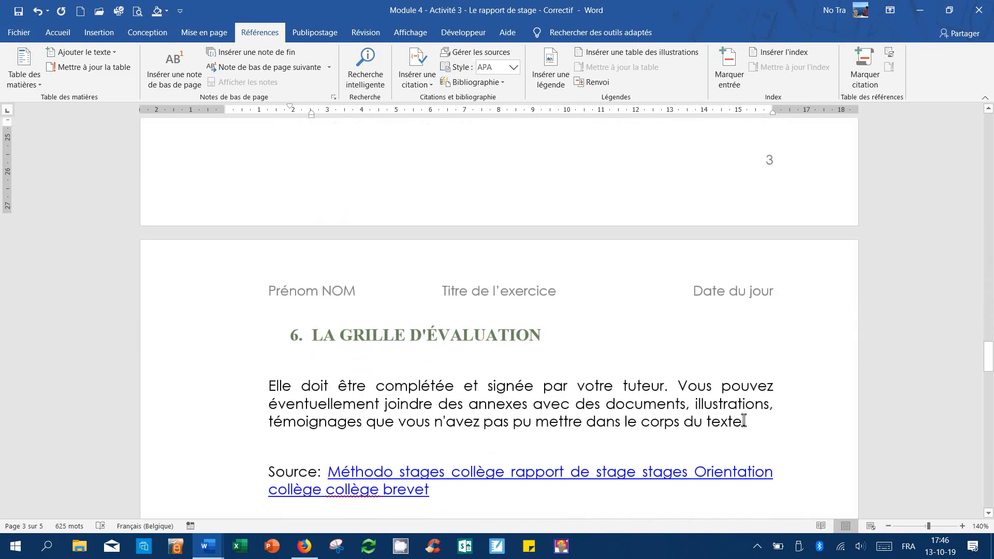
{"action": "scroll", "coordinate": [742, 420], "scroll_direction": "down", "scroll_amount": 10}
{"action": "scroll", "coordinate": [523, 450], "scroll_direction": "up", "scroll_amount": 4}
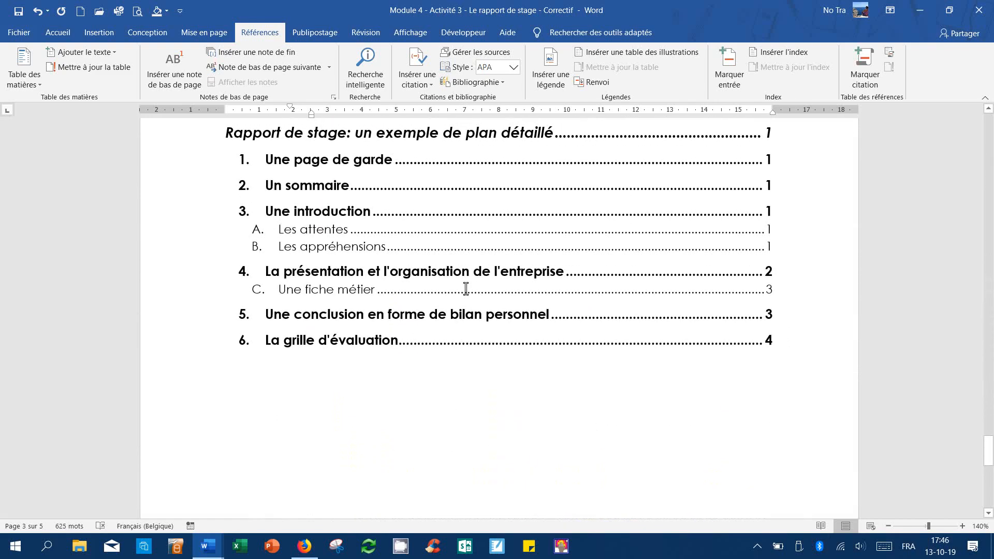
{"action": "left_click", "coordinate": [482, 296]}
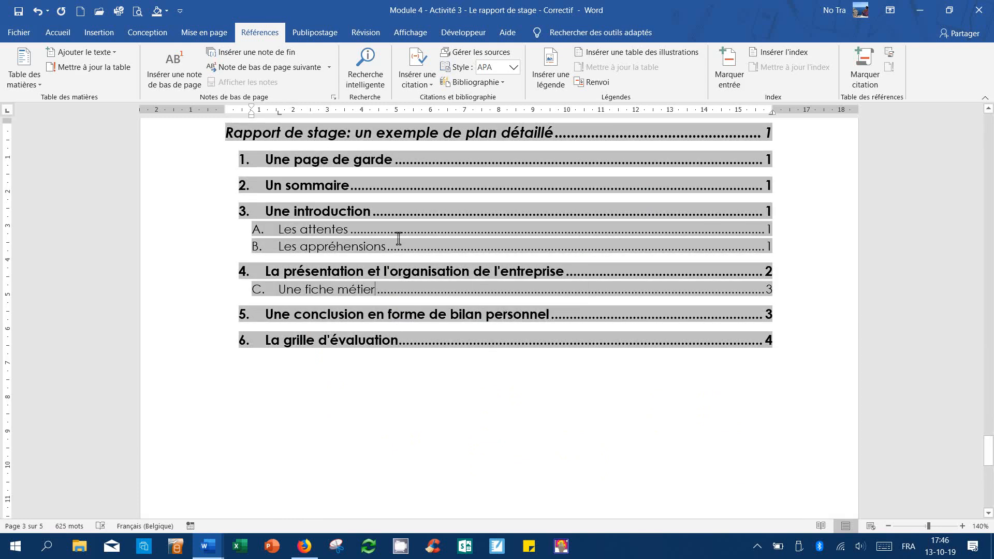
{"action": "left_click", "coordinate": [88, 67]}
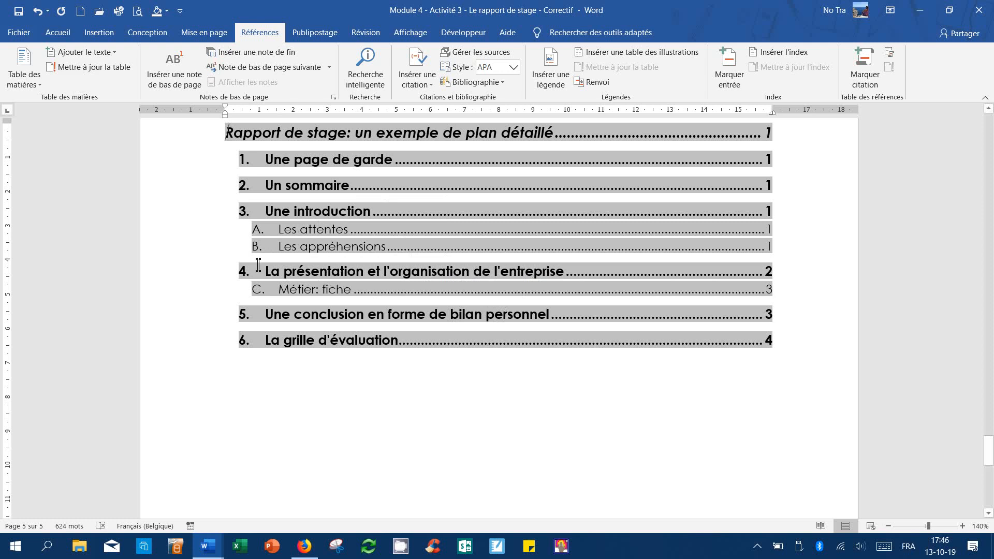
{"action": "left_click", "coordinate": [83, 68]}
{"action": "left_click", "coordinate": [518, 283]}
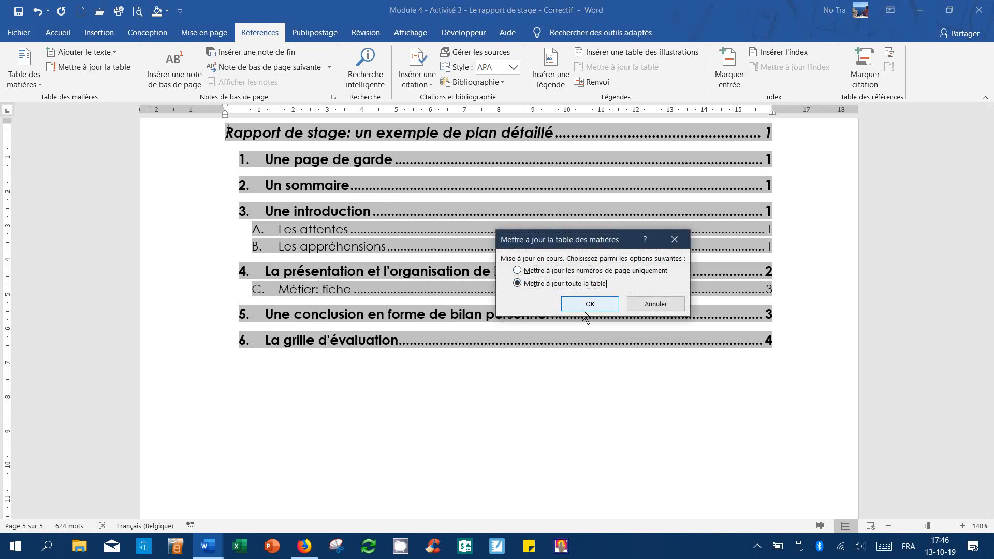
{"action": "left_click", "coordinate": [587, 305]}
{"action": "left_click", "coordinate": [440, 420]}
- Restart the lettering at A for the subheading "Métier: fiche" on page 3
{"action": "scroll", "coordinate": [383, 349], "scroll_direction": "up", "scroll_amount": 3}
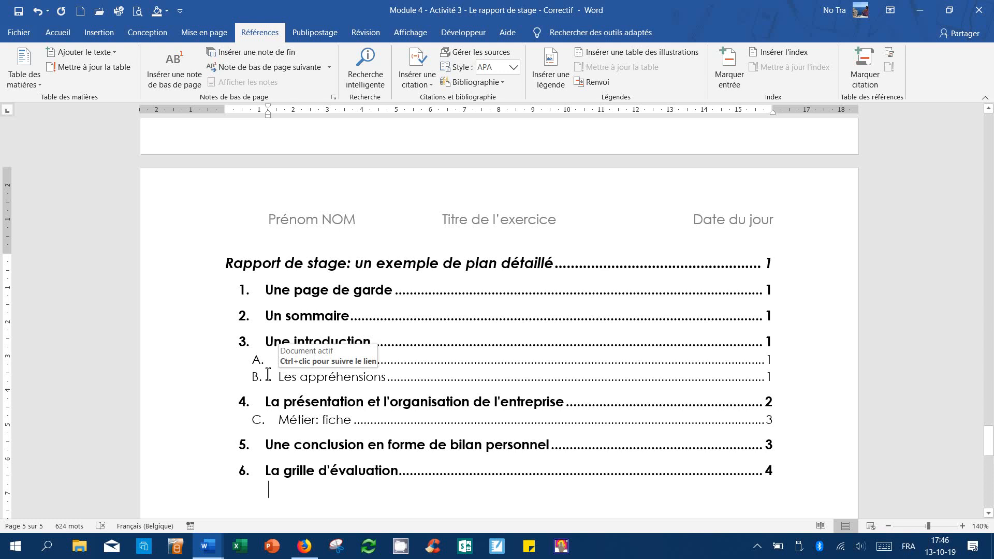
{"action": "scroll", "coordinate": [268, 375], "scroll_direction": "down", "scroll_amount": 3}
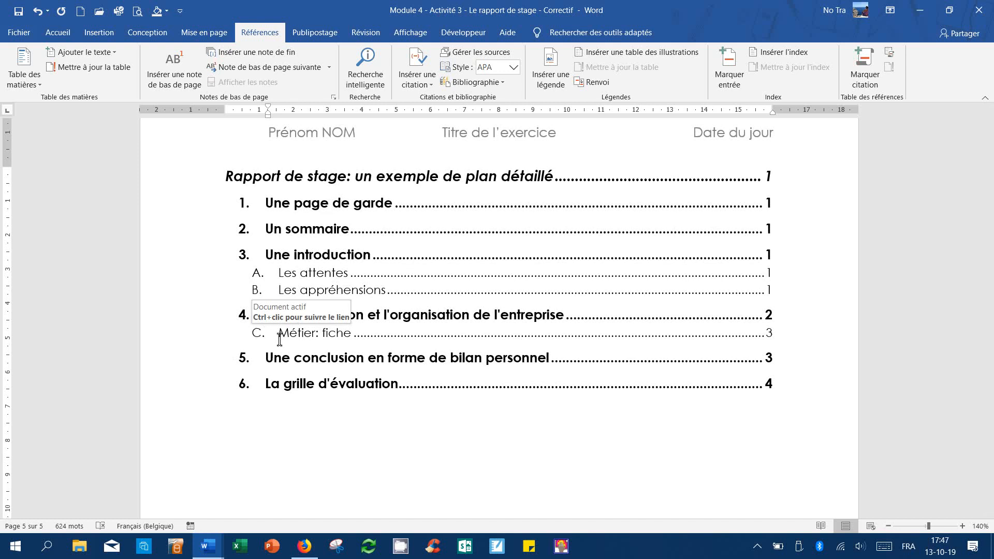
{"action": "left_click", "coordinate": [458, 326], "text": "ctrl"}
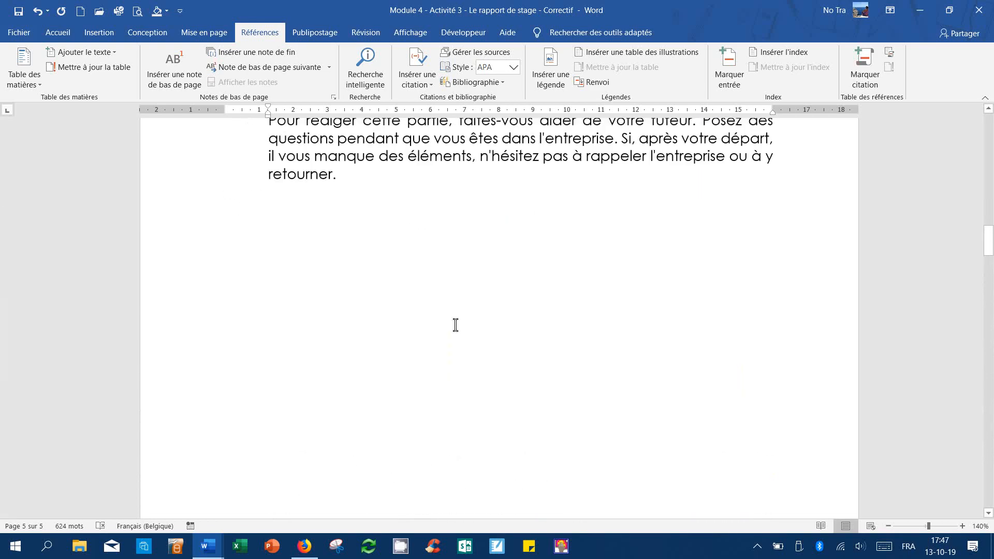
{"action": "scroll", "coordinate": [455, 326], "scroll_direction": "up", "scroll_amount": 6}
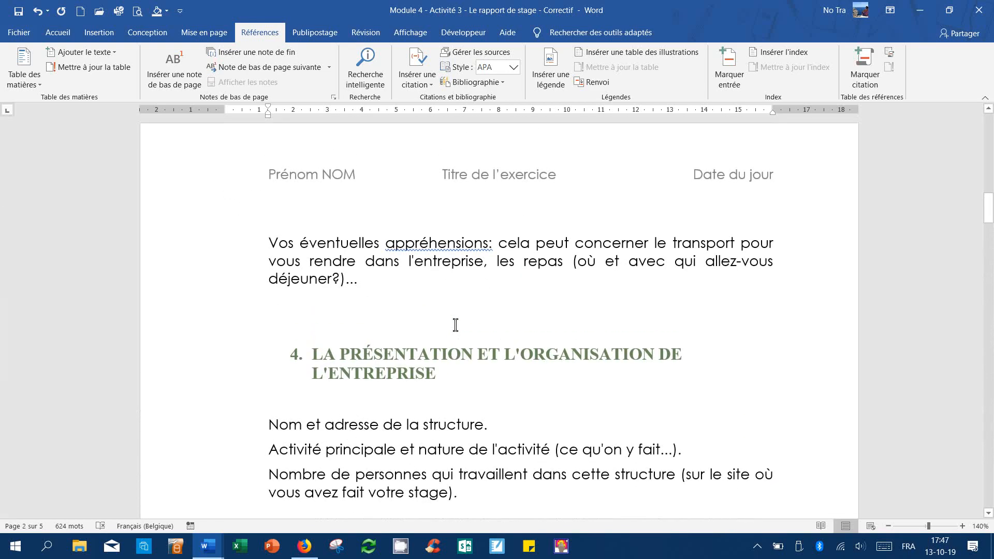
{"action": "scroll", "coordinate": [437, 333], "scroll_direction": "down", "scroll_amount": 4}
{"action": "scroll", "coordinate": [437, 333], "scroll_direction": "down", "scroll_amount": 10}
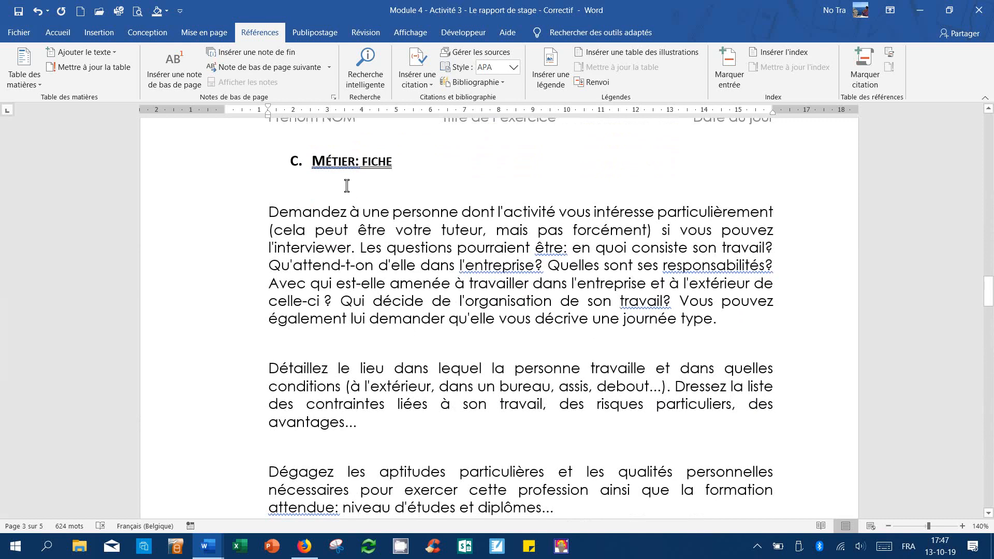
{"action": "right_click", "coordinate": [295, 161]}
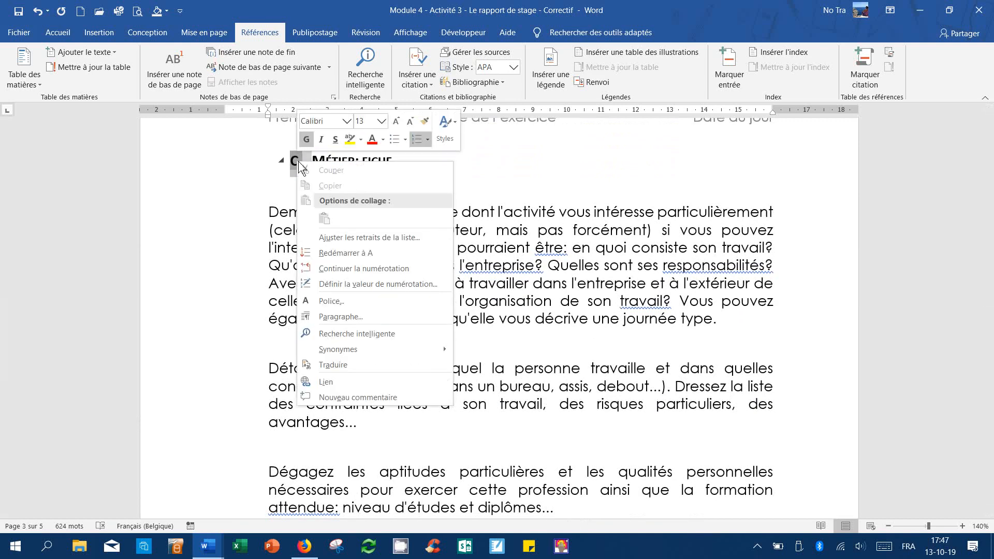
{"action": "left_click", "coordinate": [390, 254]}
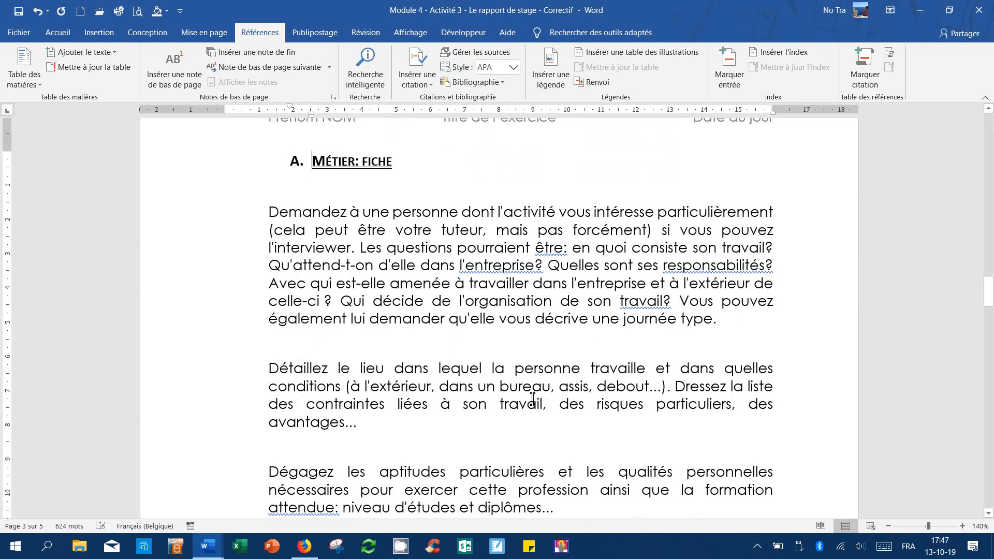
- Update the entire table of contents again so it takes over the restarted lettering of "Métier: fiche"
{"action": "scroll", "coordinate": [533, 388], "scroll_direction": "down", "scroll_amount": 15}
{"action": "scroll", "coordinate": [533, 387], "scroll_direction": "down", "scroll_amount": 10}
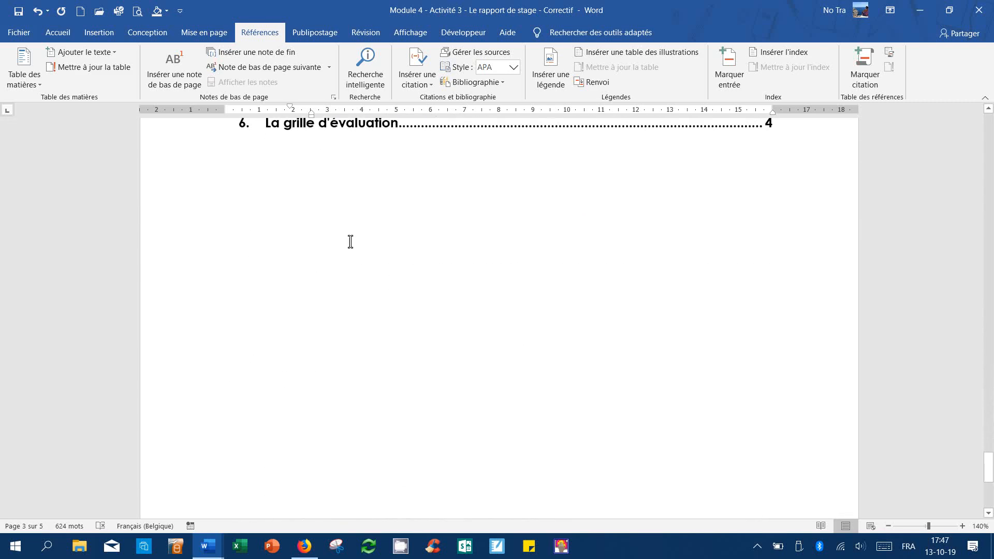
{"action": "scroll", "coordinate": [350, 240], "scroll_direction": "up", "scroll_amount": 5}
{"action": "left_click", "coordinate": [363, 255]}
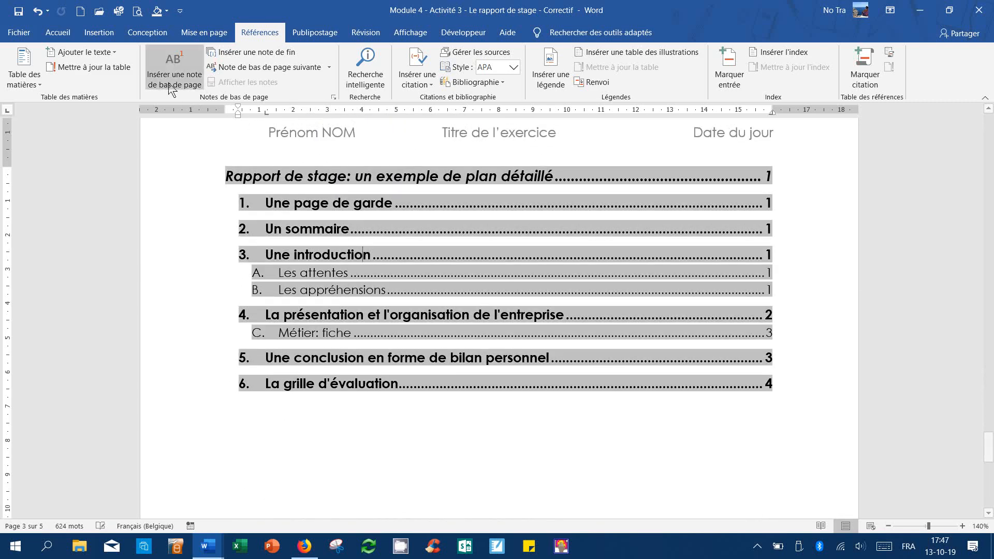
{"action": "left_click", "coordinate": [124, 68]}
{"action": "left_click", "coordinate": [606, 283]}
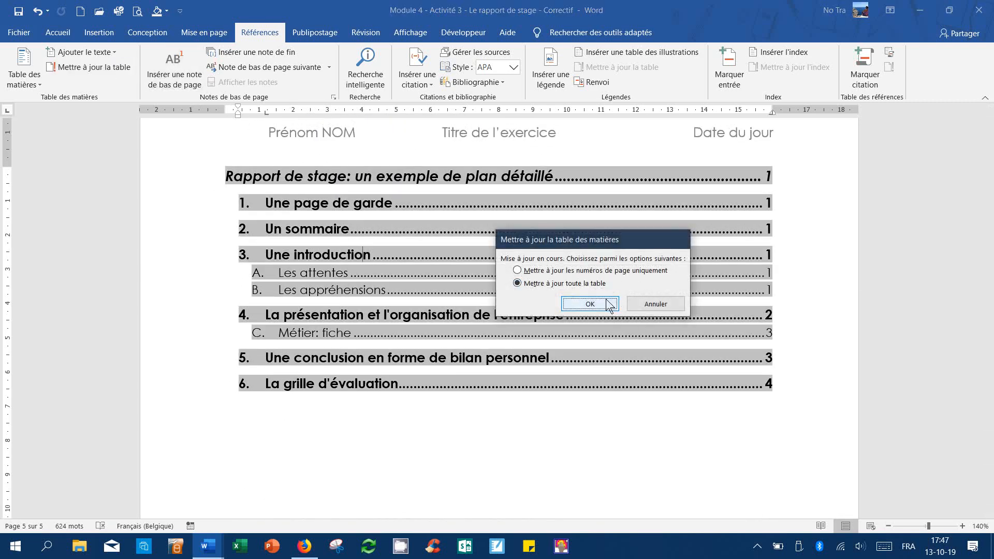
{"action": "left_click", "coordinate": [608, 303]}
{"action": "left_click", "coordinate": [366, 460]}
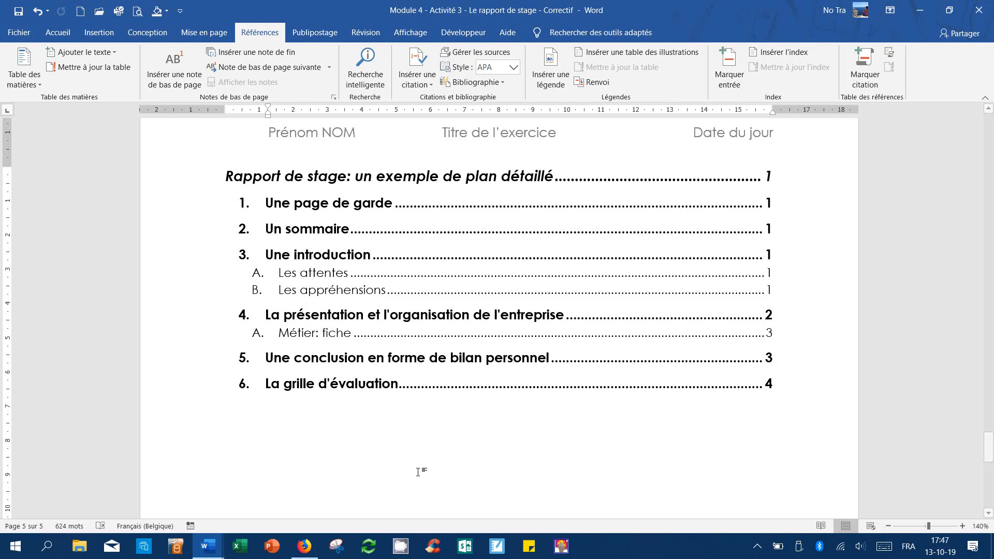
- Follow the table of contents entry "Les appréhensions" to its subheading and view how it sits at the page break
{"action": "scroll", "coordinate": [418, 471], "scroll_direction": "up", "scroll_amount": 10}
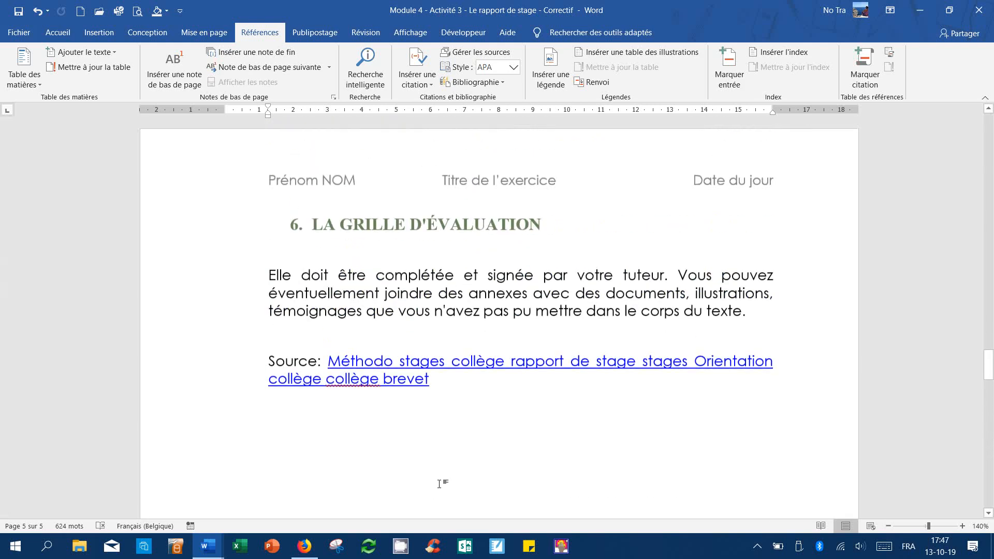
{"action": "scroll", "coordinate": [439, 484], "scroll_direction": "down", "scroll_amount": 10}
{"action": "scroll", "coordinate": [437, 478], "scroll_direction": "up", "scroll_amount": 3}
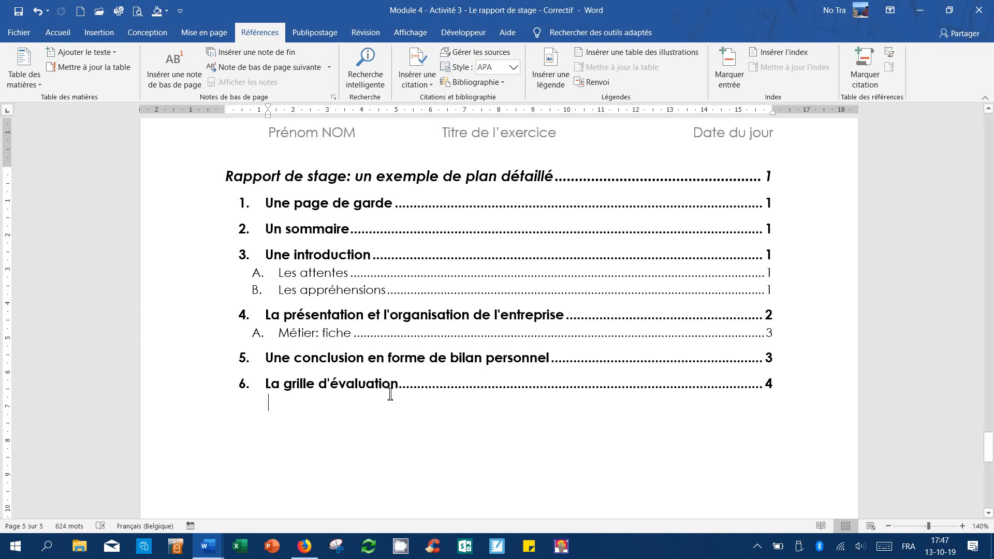
{"action": "left_click", "coordinate": [315, 288], "text": "ctrl"}
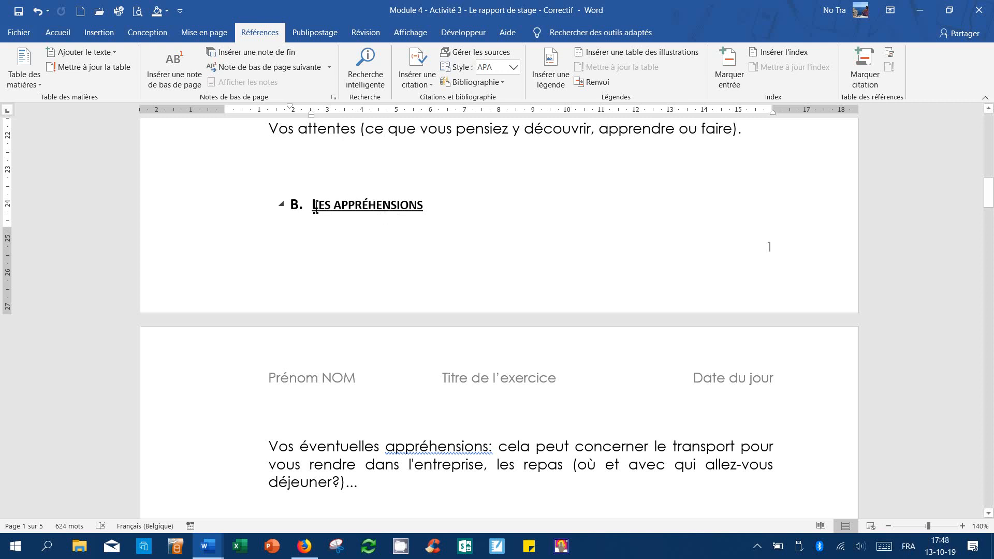
{"action": "scroll", "coordinate": [257, 446], "scroll_direction": "down", "scroll_amount": 1}
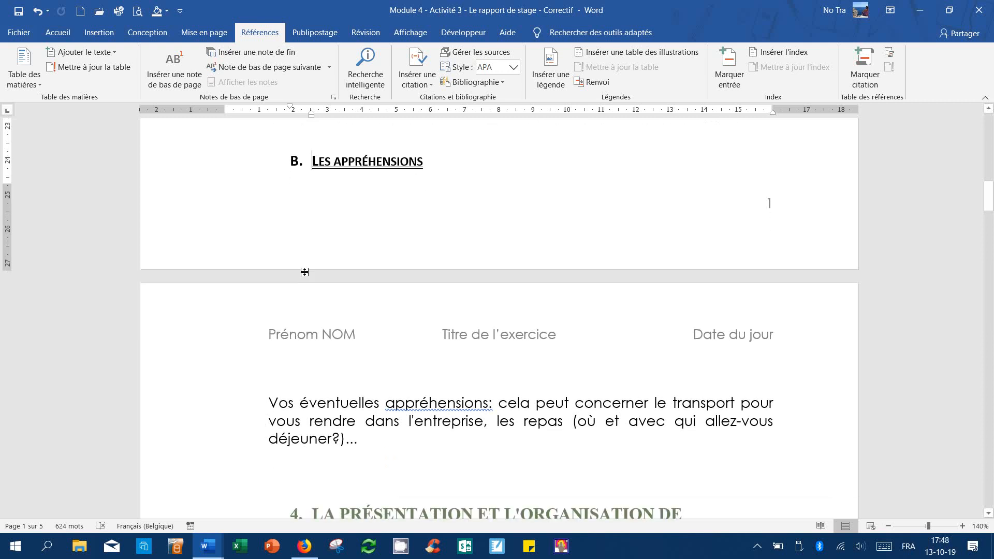